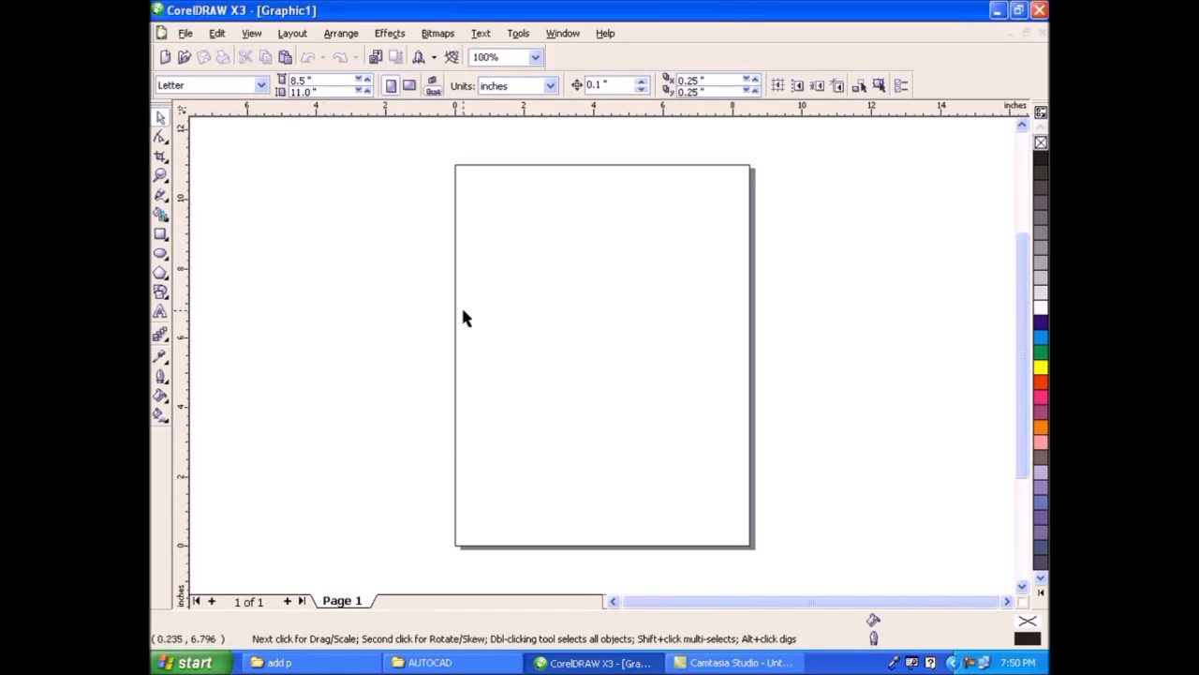
Start saving the drawing under a new name, and create and open a folder named zain on the Desktop
{"action": "left_click", "coordinate": [187, 35]}
{"action": "left_click", "coordinate": [178, 154]}
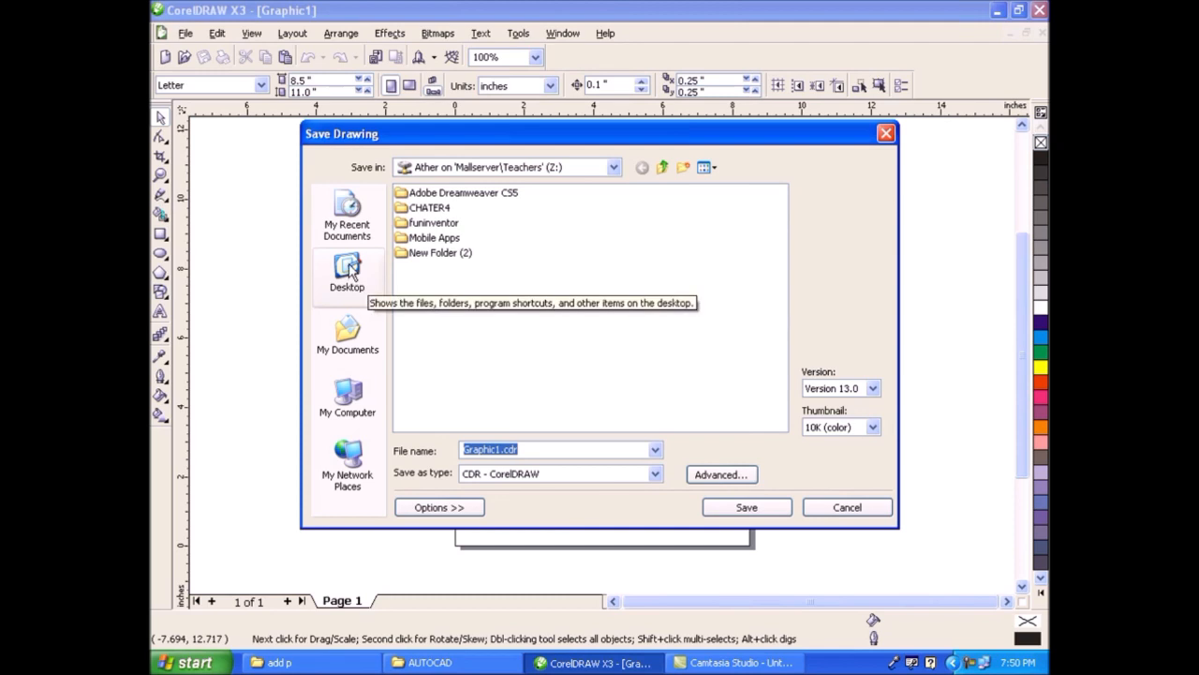
{"action": "left_click", "coordinate": [350, 270]}
{"action": "left_click", "coordinate": [630, 322]}
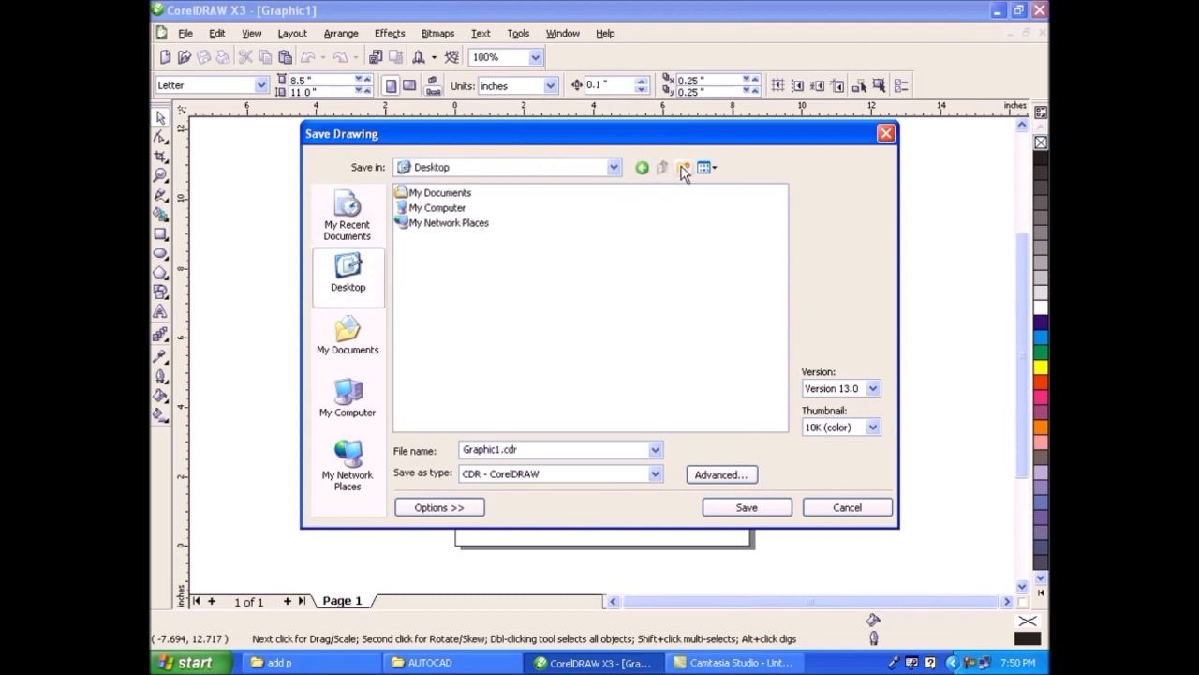
{"action": "left_click", "coordinate": [683, 169]}
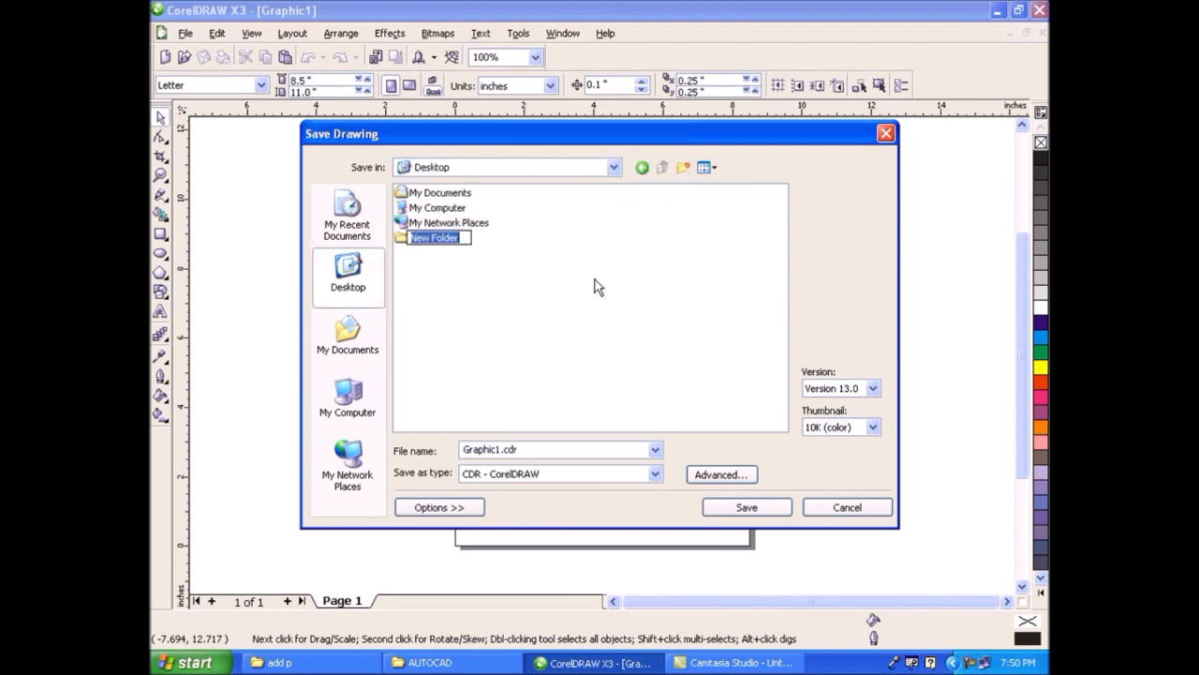
{"action": "type", "text": "zain"}
{"action": "key", "text": "Return"}
{"action": "key", "text": "Return"}
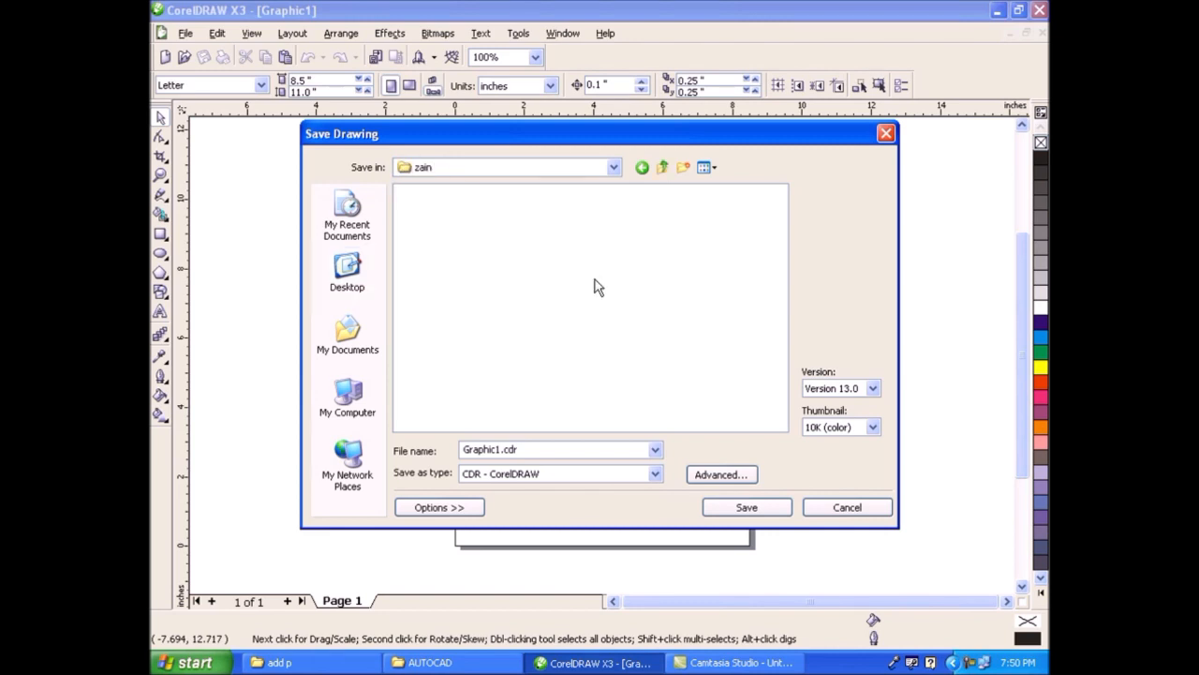
Save the drawing as ABC.cdr in CDR format with the file version set to Version 9.0
{"action": "double_click", "coordinate": [536, 449]}
{"action": "left_click_drag", "start_coordinate": [501, 449], "coordinate": [419, 448]}
{"action": "type", "text": "ABC"}
{"action": "left_click", "coordinate": [832, 388]}
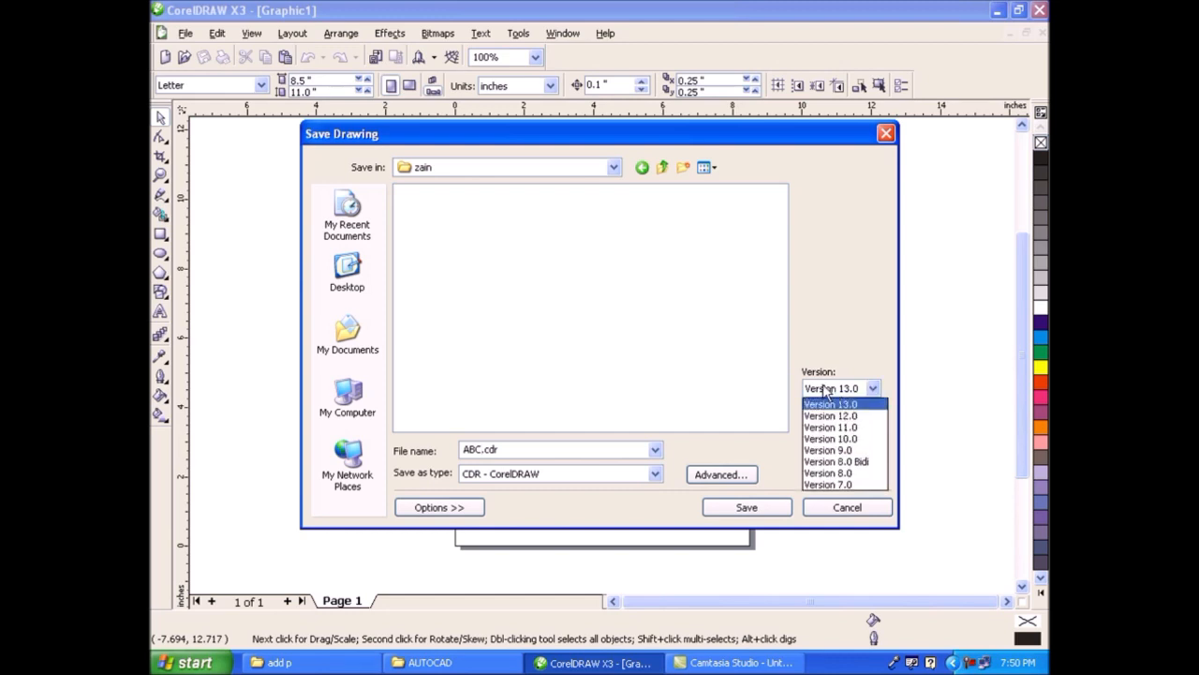
{"action": "left_click", "coordinate": [825, 456]}
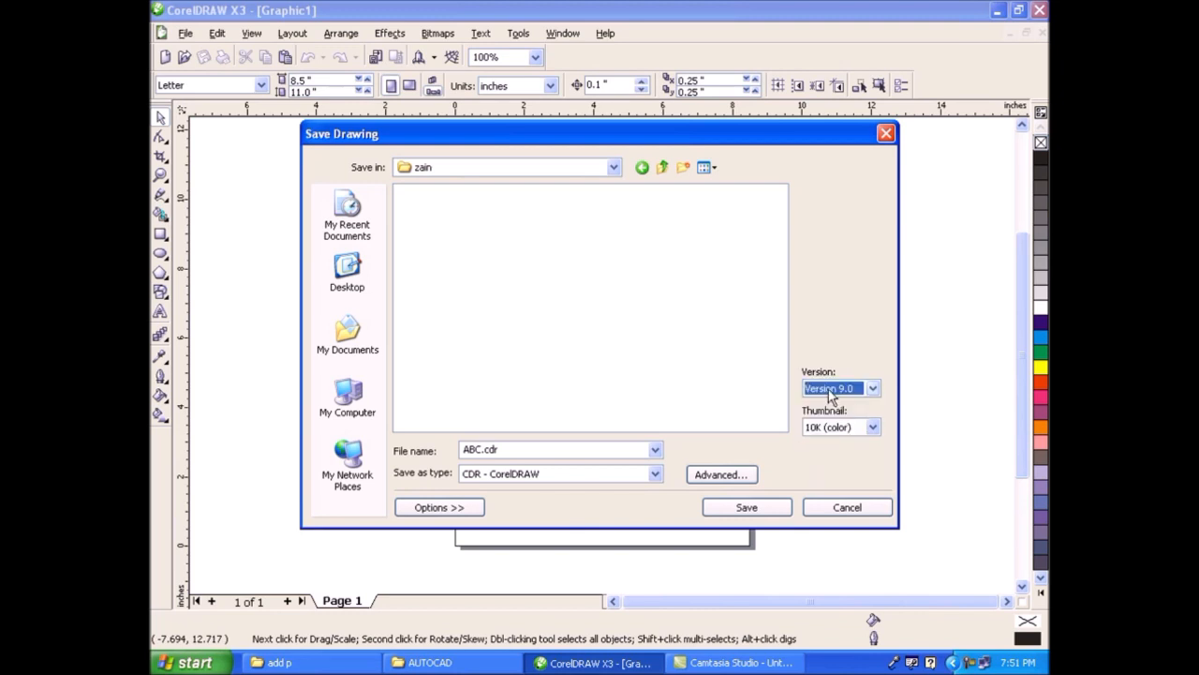
{"action": "left_click", "coordinate": [551, 451]}
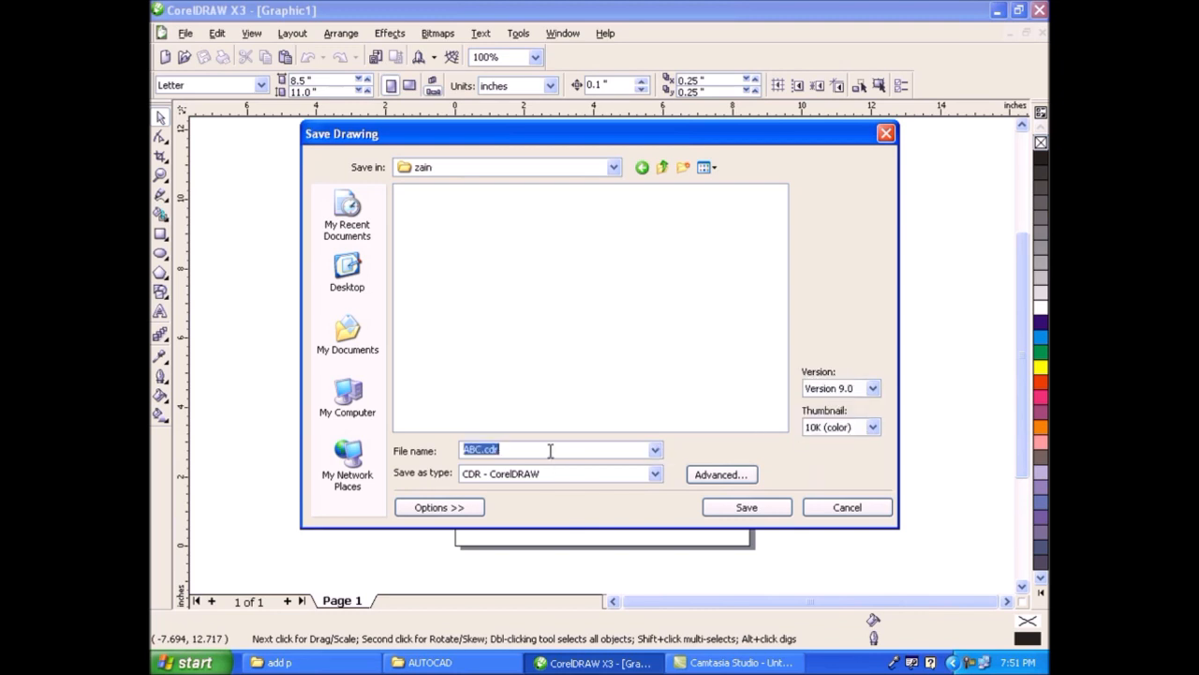
{"action": "left_click", "coordinate": [514, 308]}
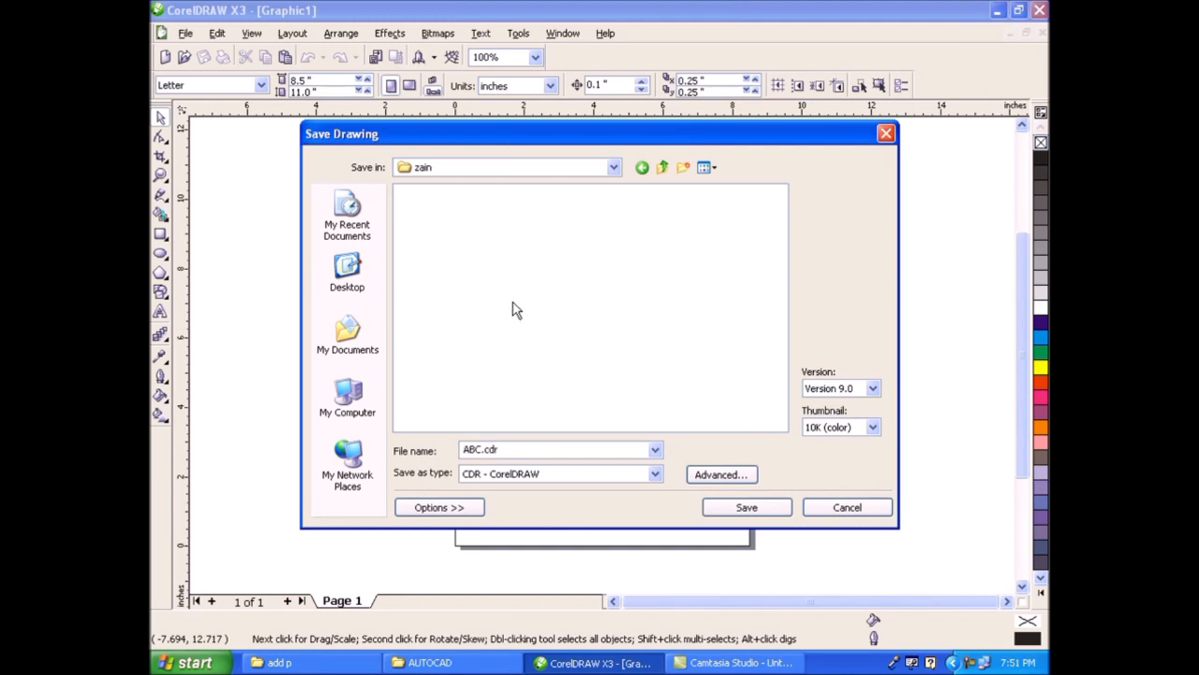
{"action": "left_click", "coordinate": [726, 511]}
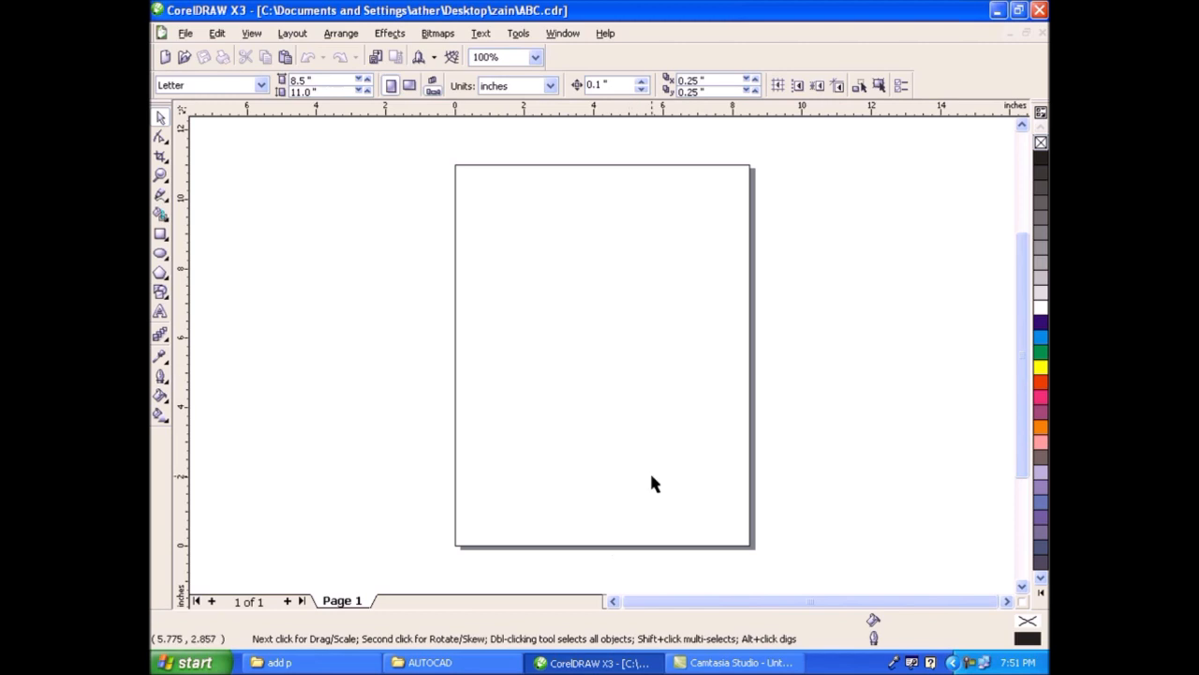
Check the zain folder on the Desktop for the saved drawing and return to CorelDRAW
{"action": "left_click", "coordinate": [997, 10]}
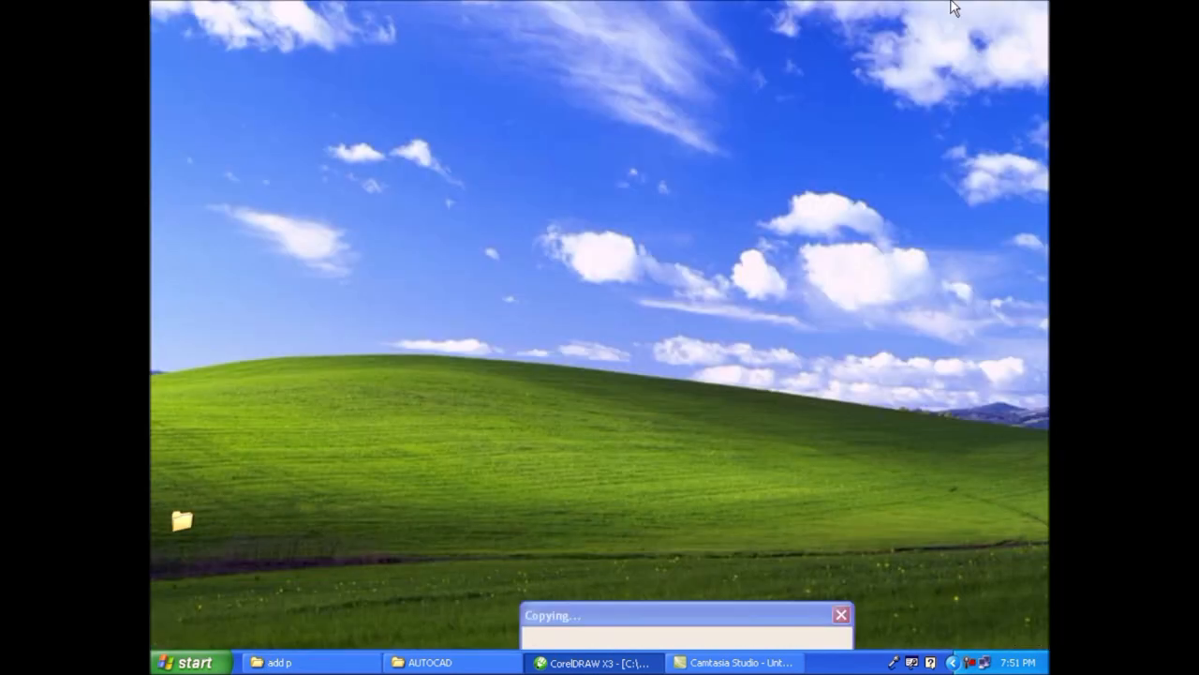
{"action": "double_click", "coordinate": [184, 529]}
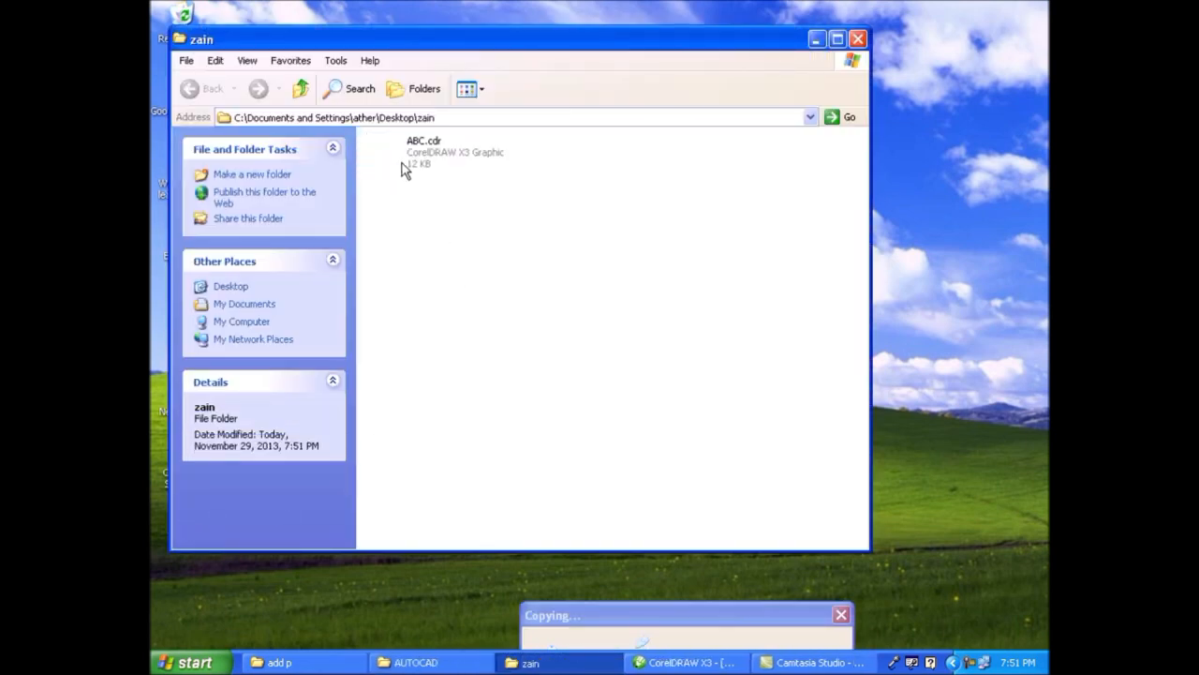
{"action": "left_click", "coordinate": [816, 40]}
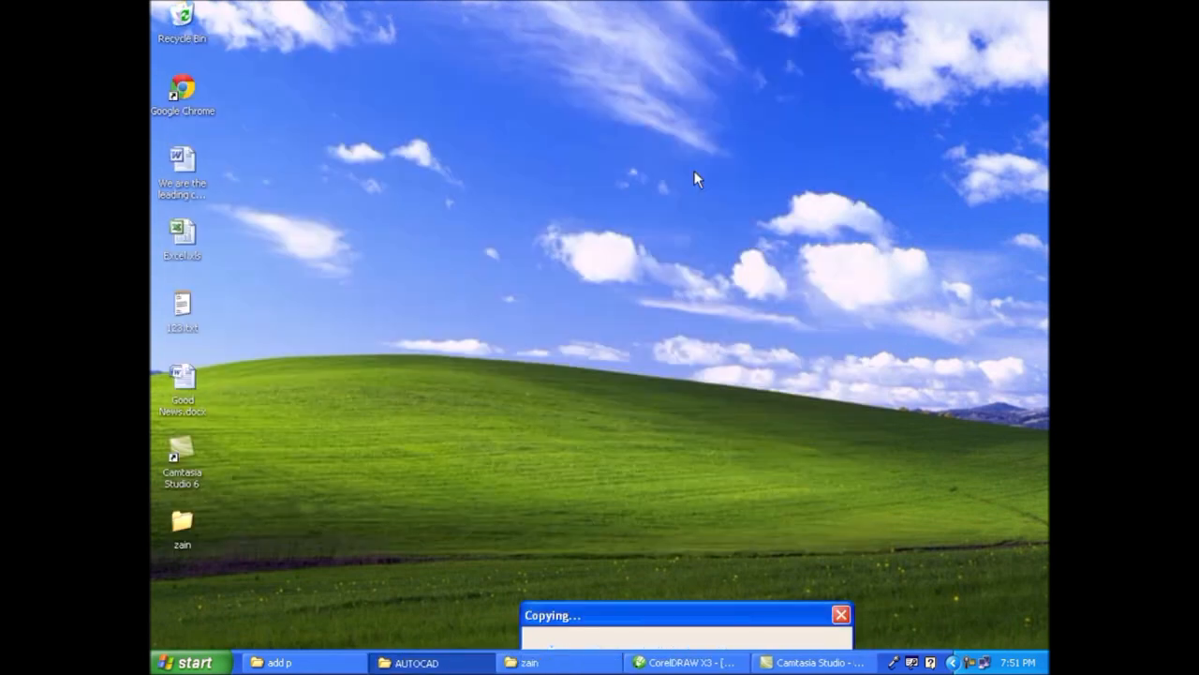
{"action": "left_click", "coordinate": [671, 664]}
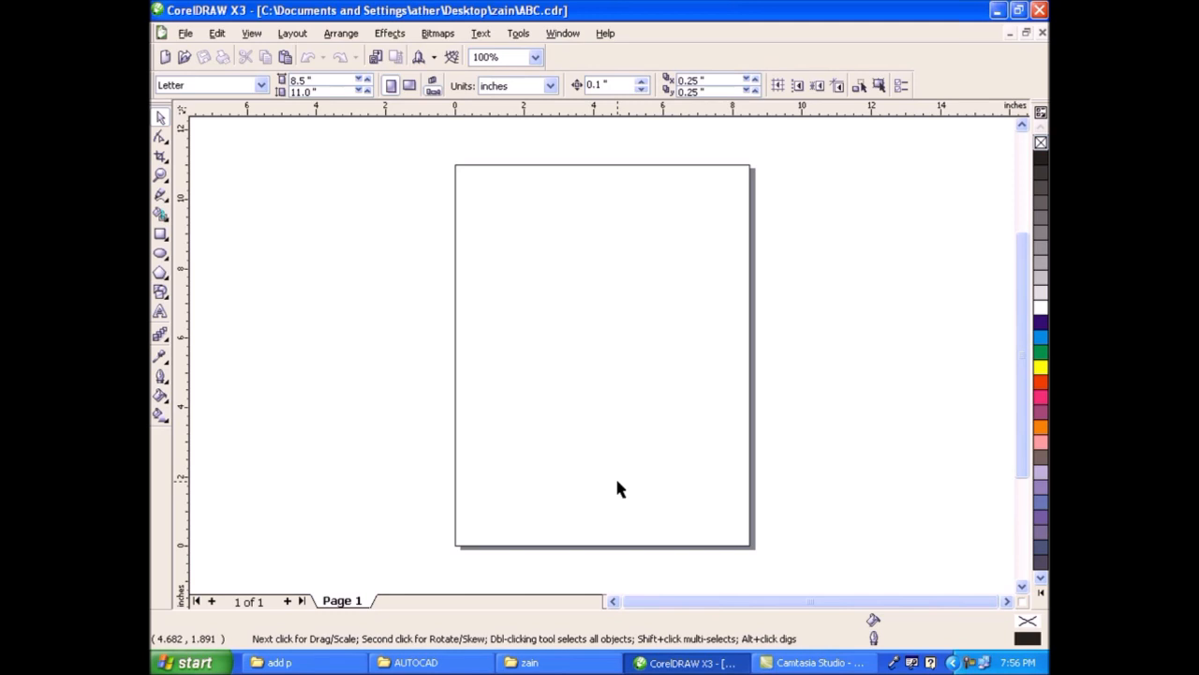
Set the auto-backup interval to 5 minutes in the workspace Save options
{"action": "left_click", "coordinate": [520, 35]}
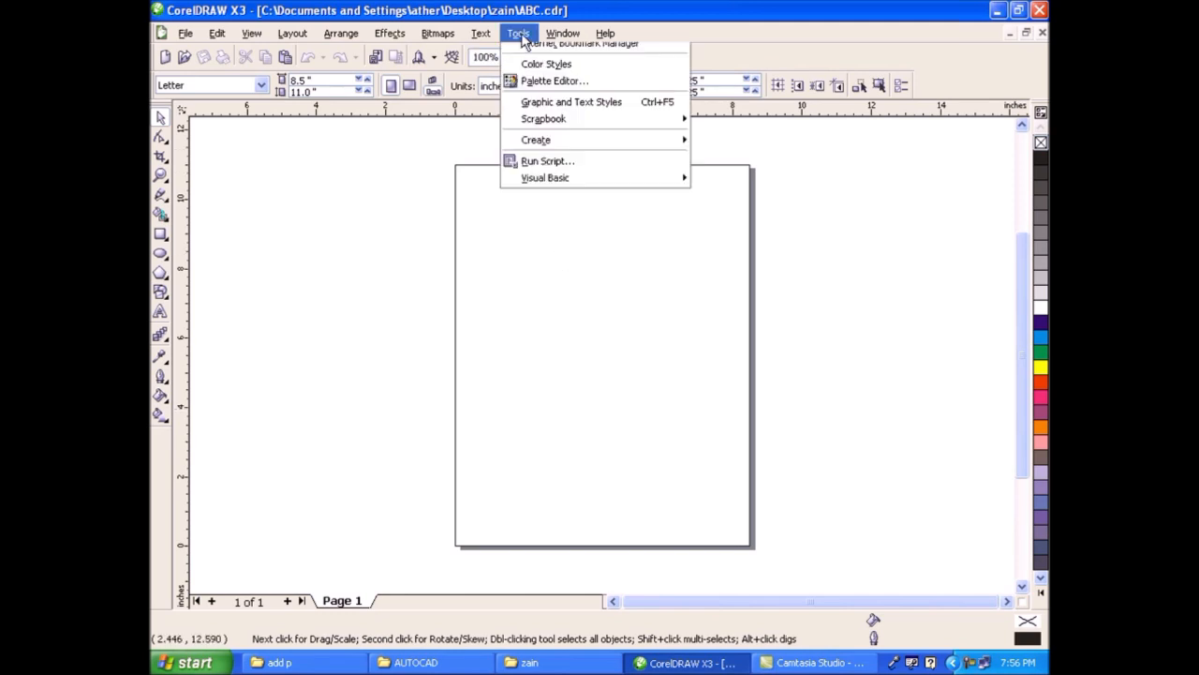
{"action": "left_click", "coordinate": [532, 50]}
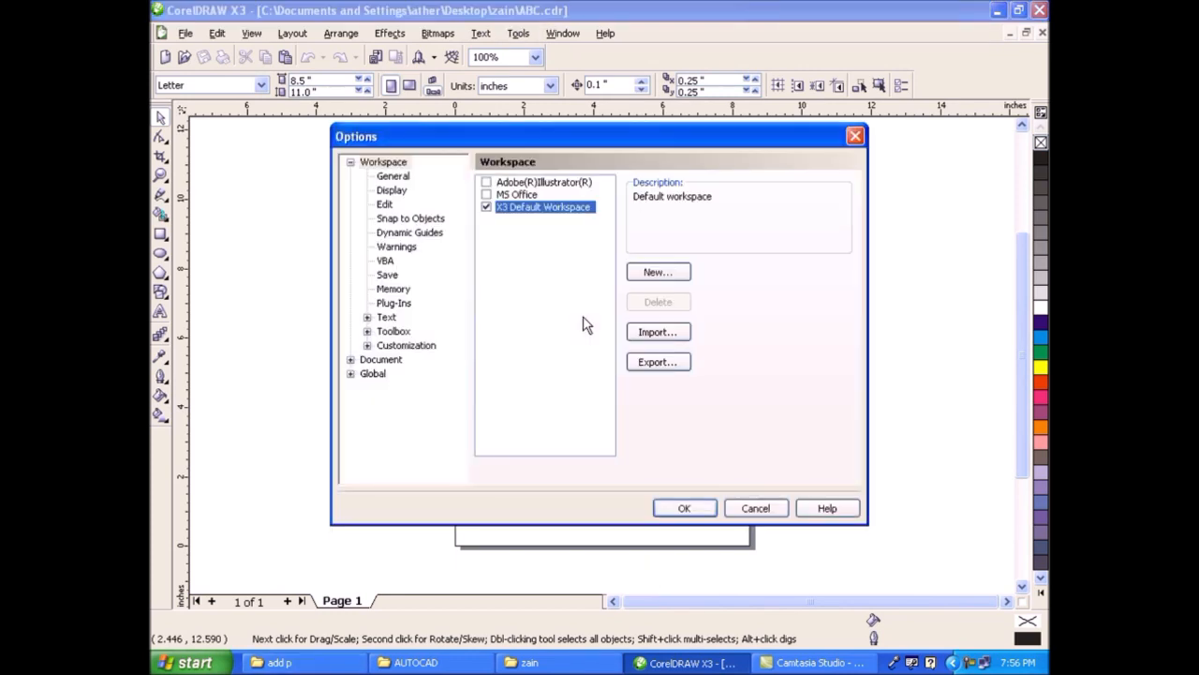
{"action": "left_click", "coordinate": [384, 163]}
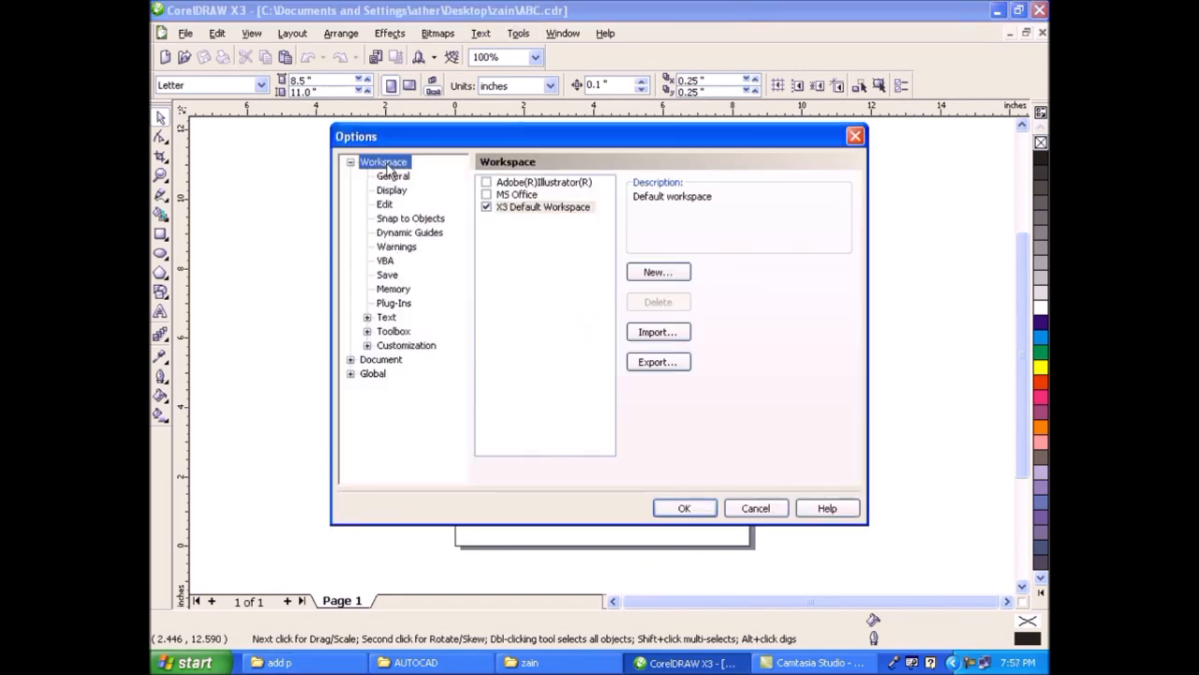
{"action": "left_click", "coordinate": [392, 177]}
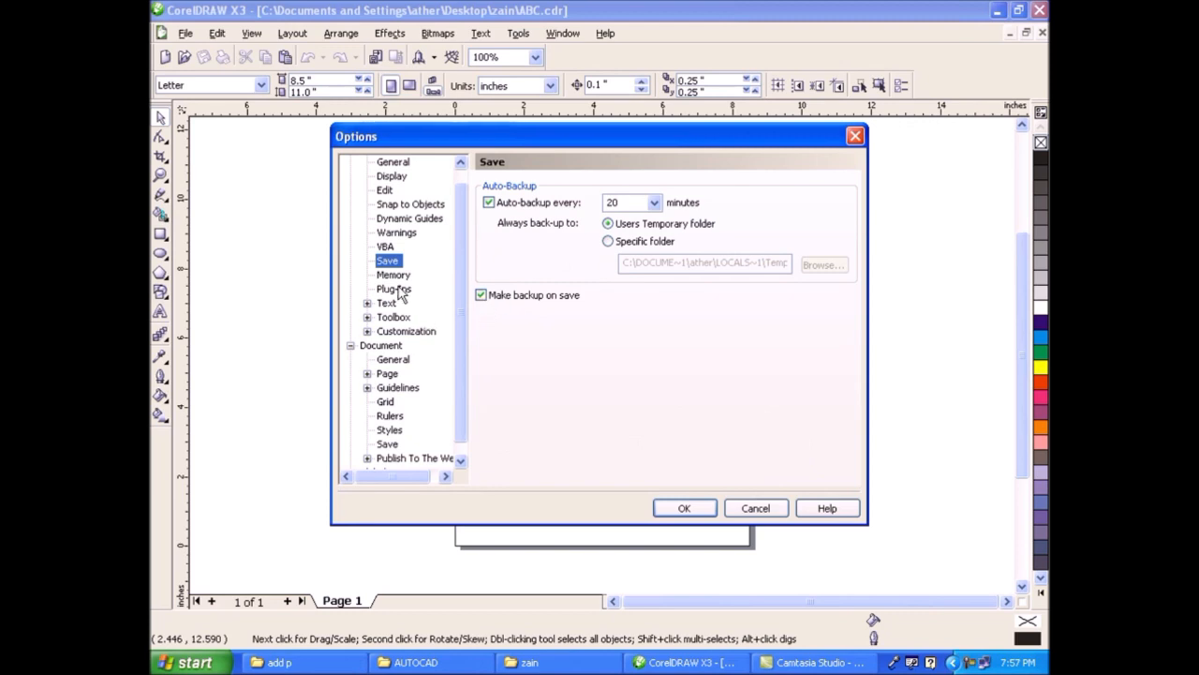
{"action": "scroll", "coordinate": [460, 266], "scroll_direction": "up", "scroll_amount": 1}
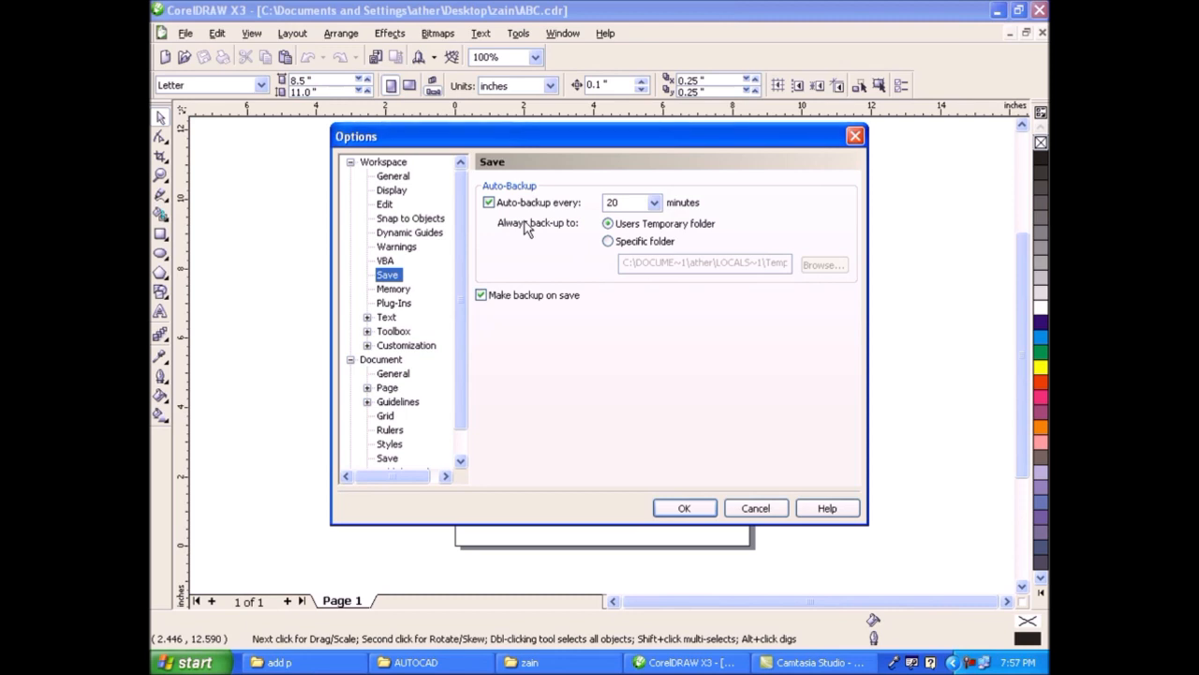
{"action": "left_click", "coordinate": [654, 203]}
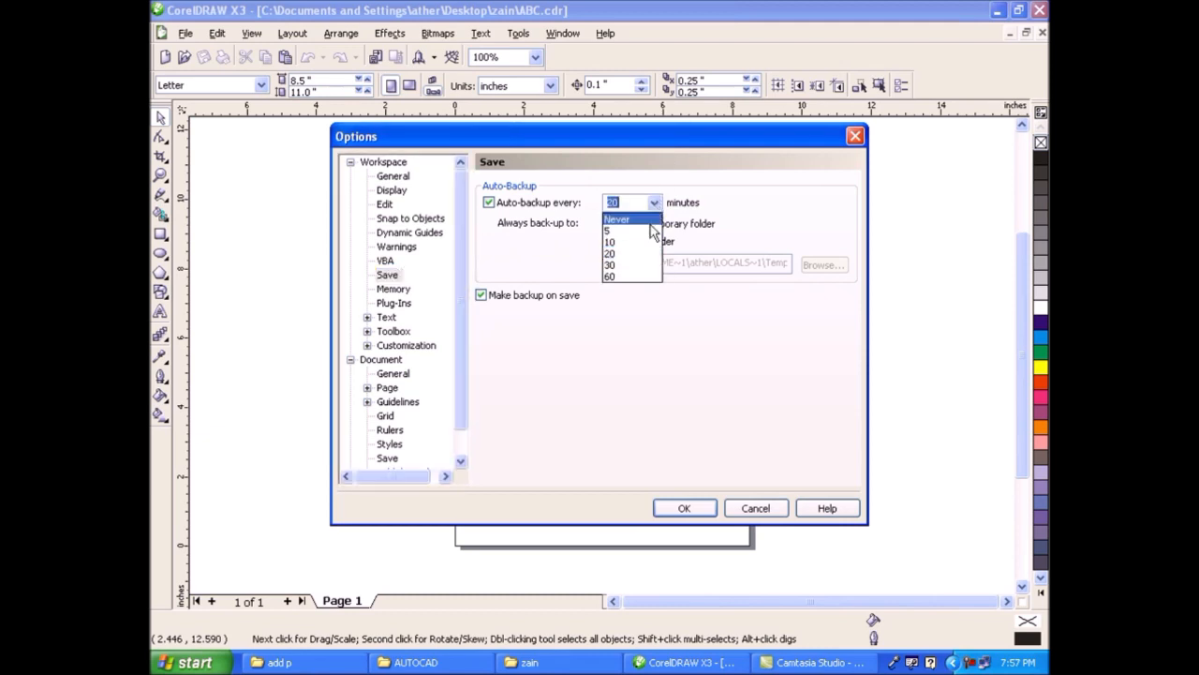
{"action": "left_click", "coordinate": [636, 230]}
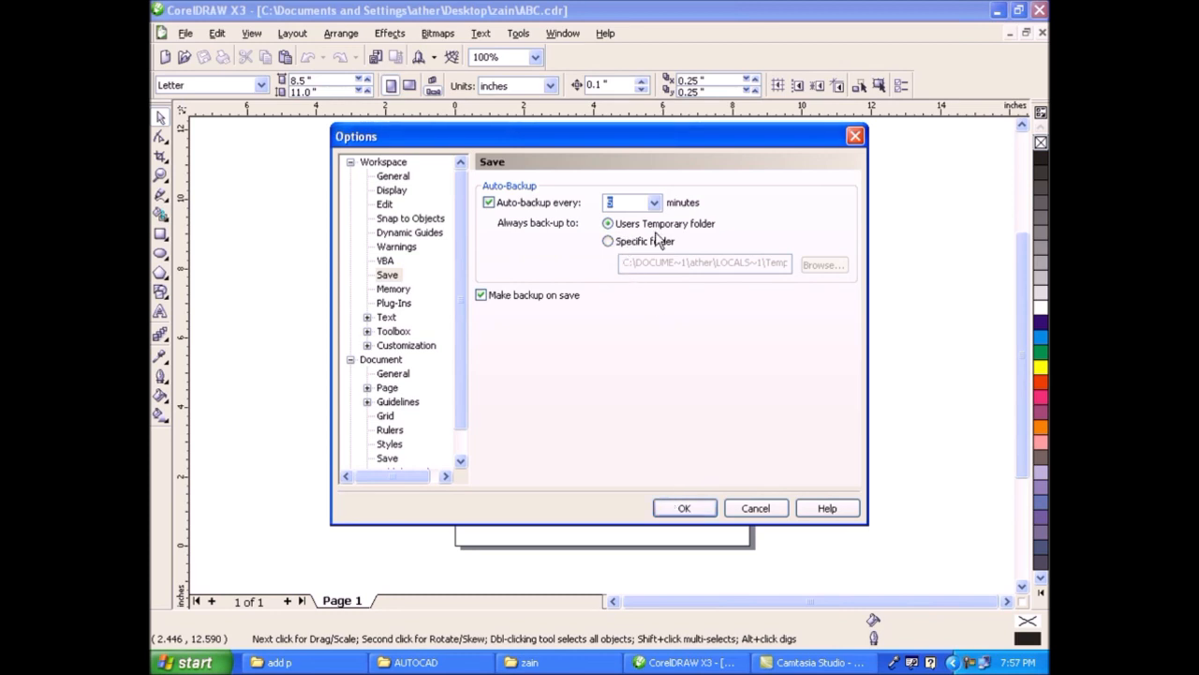
Try a specific folder as the backup location, return it to the users temporary folder and apply the options
{"action": "left_click", "coordinate": [608, 242]}
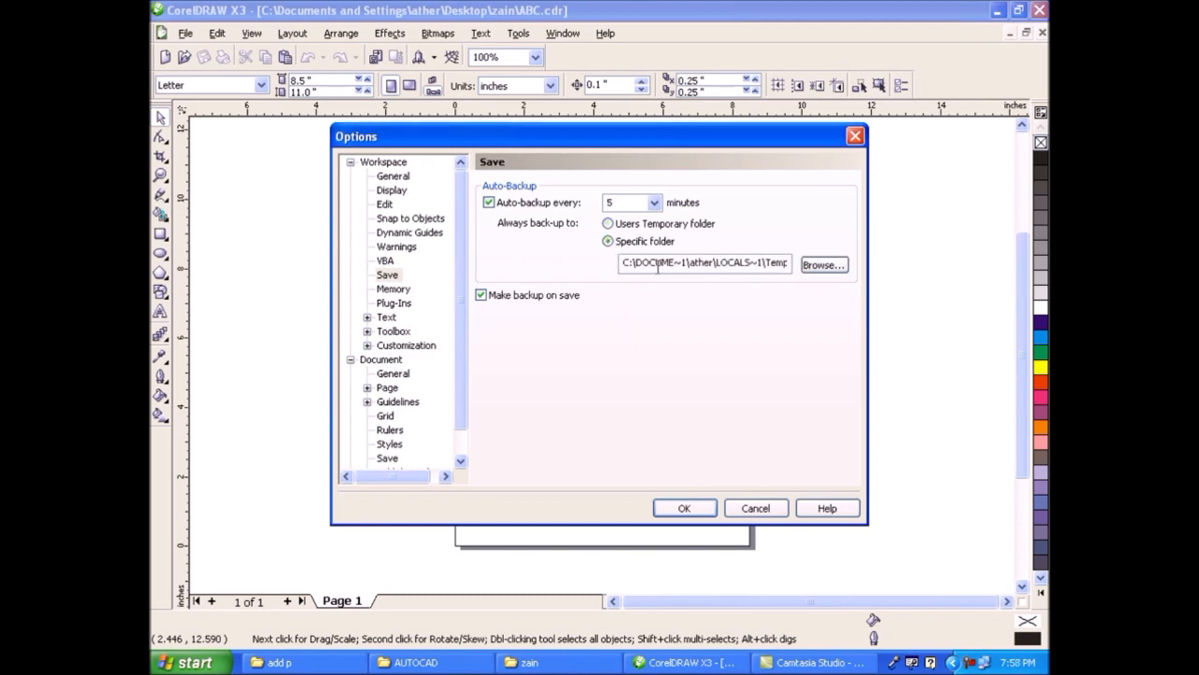
{"action": "left_click_drag", "start_coordinate": [646, 261], "coordinate": [835, 265]}
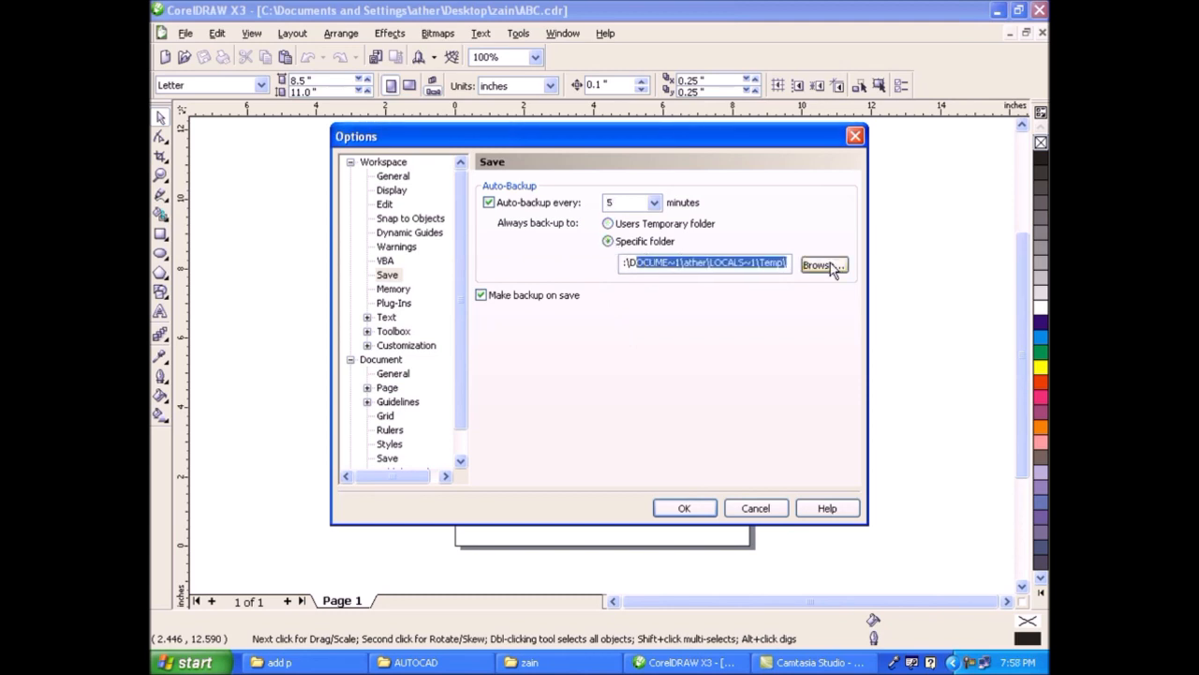
{"action": "left_click", "coordinate": [608, 224]}
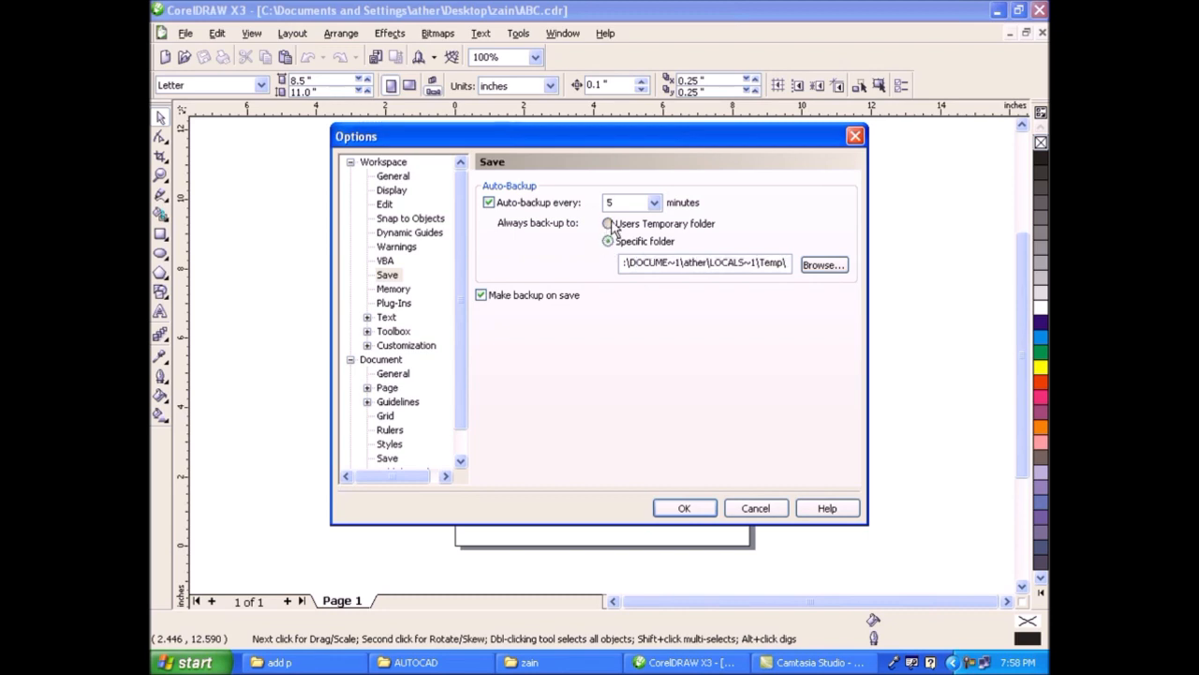
{"action": "left_click", "coordinate": [696, 509]}
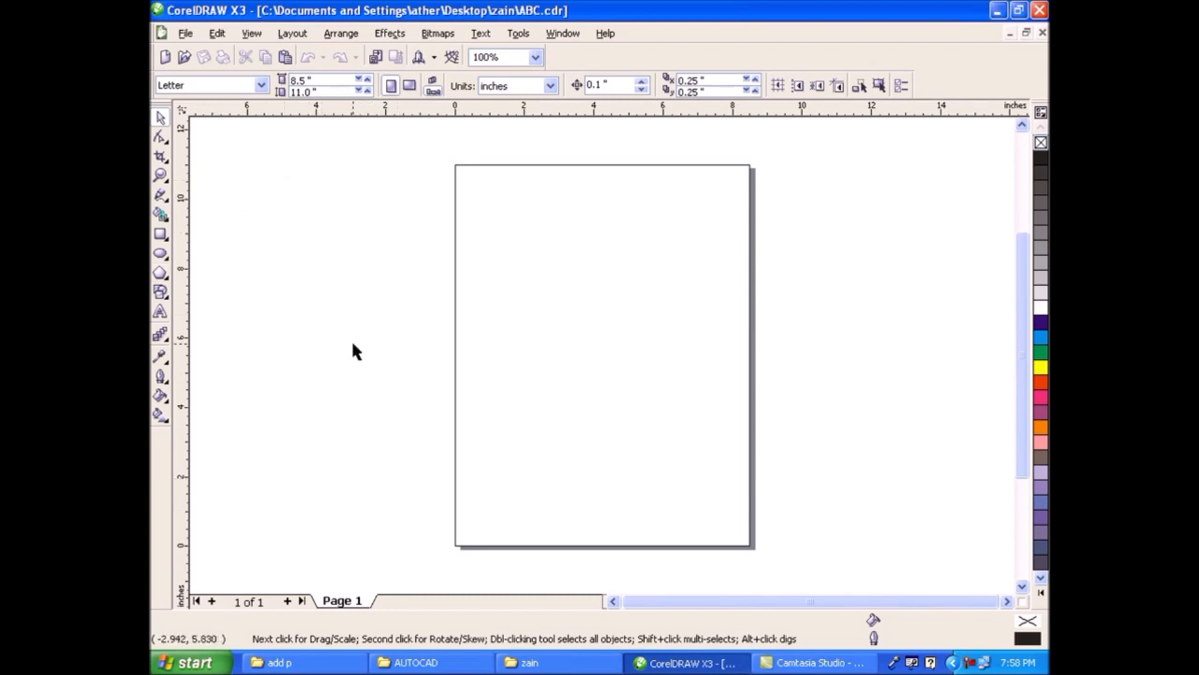
Look in the zain folder on the Desktop for backup files, close it and return to CorelDRAW
{"action": "key", "text": "super+d"}
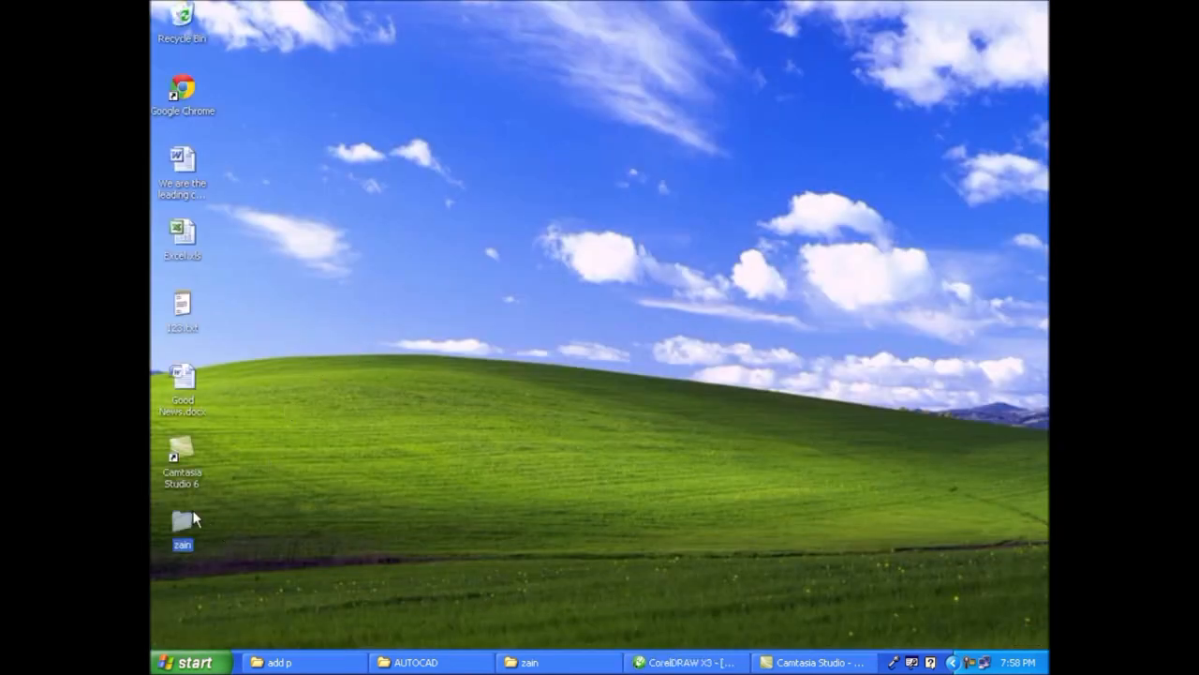
{"action": "double_click", "coordinate": [188, 522]}
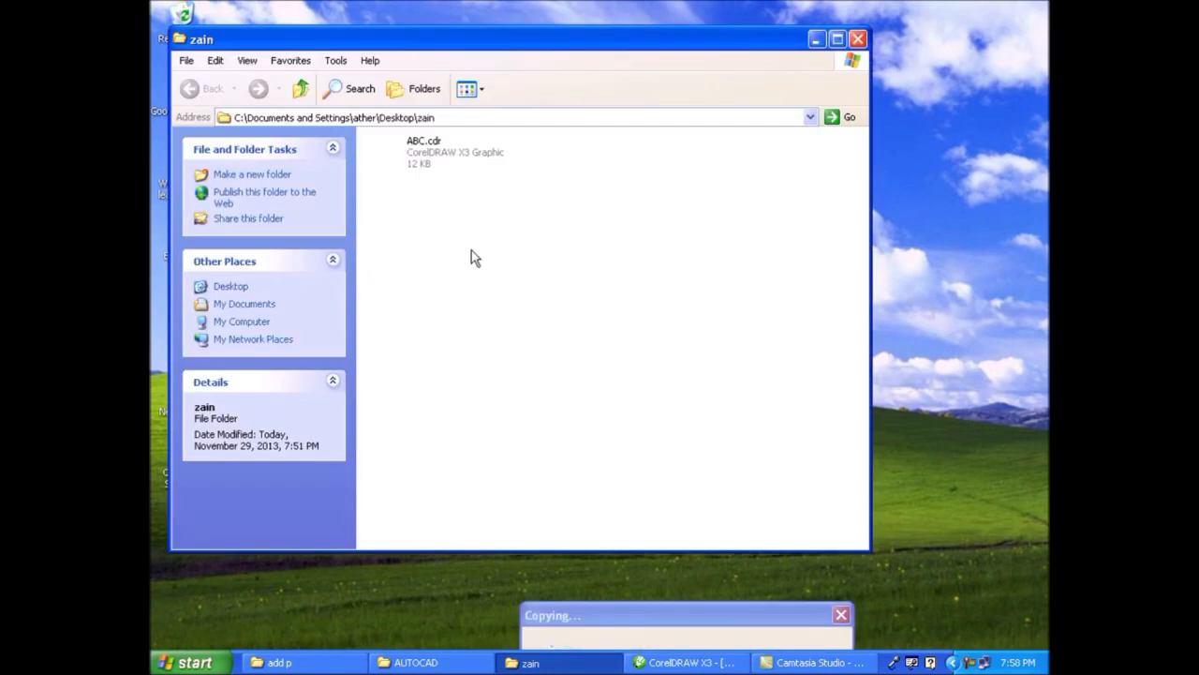
{"action": "left_click", "coordinate": [858, 37]}
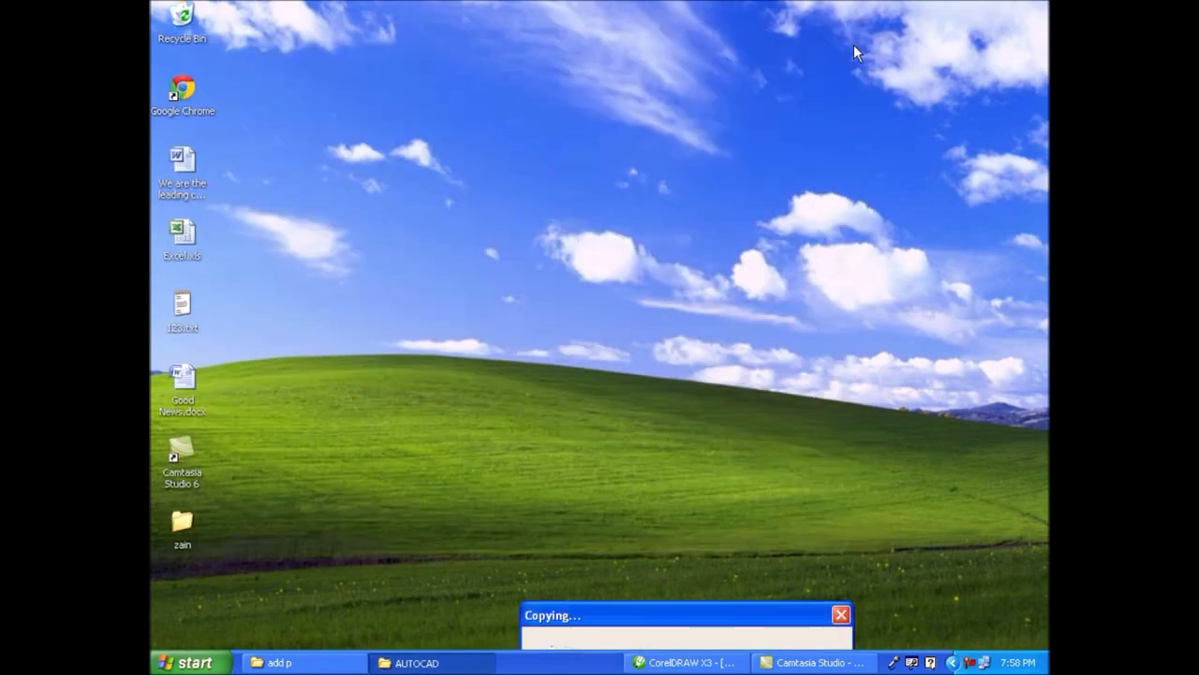
{"action": "left_click", "coordinate": [643, 664]}
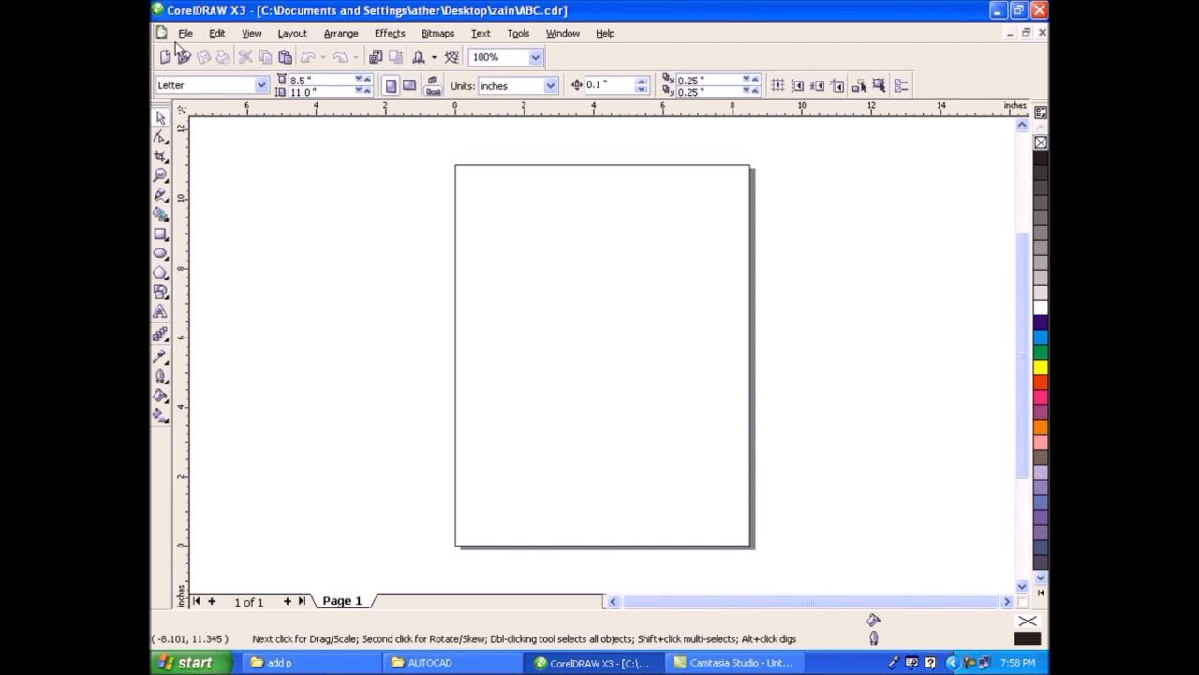
{"action": "left_click", "coordinate": [186, 35]}
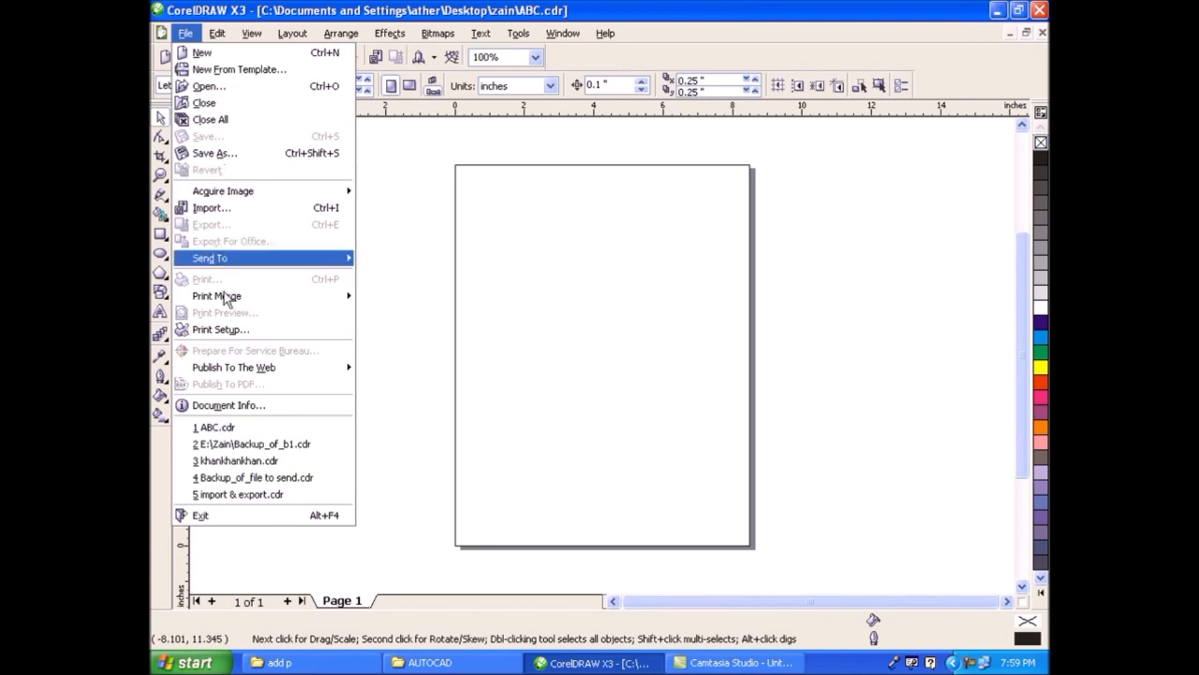
{"action": "mouse_move", "coordinate": [242, 371]}
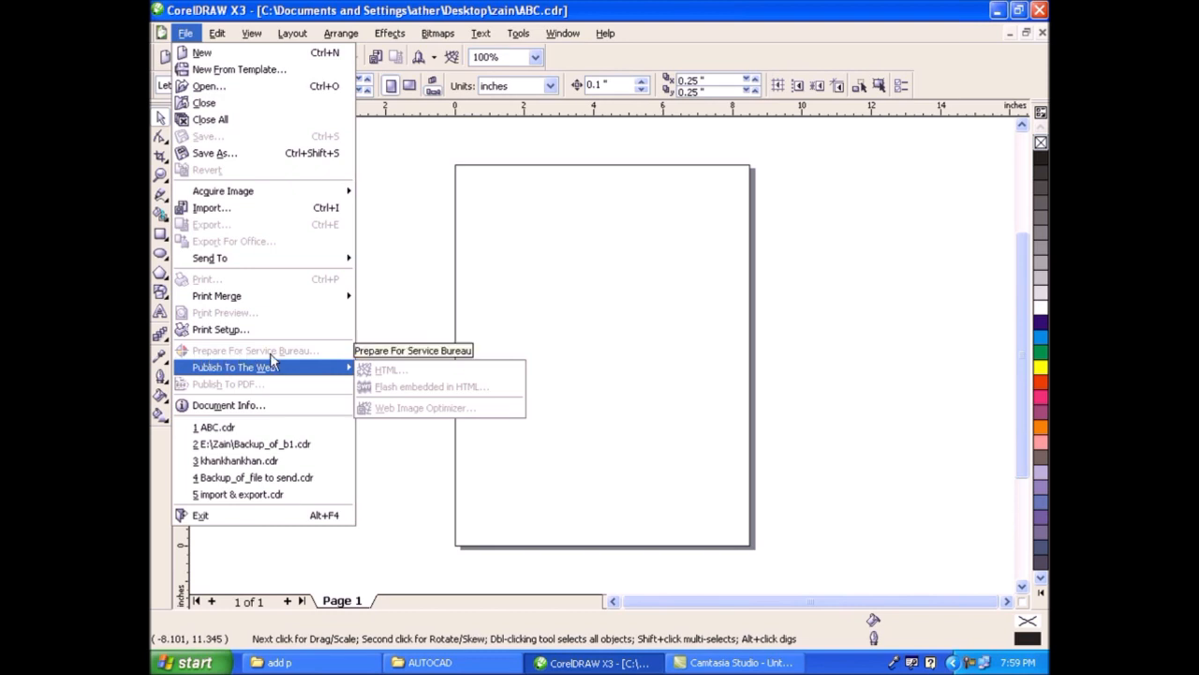
{"action": "left_click", "coordinate": [497, 255]}
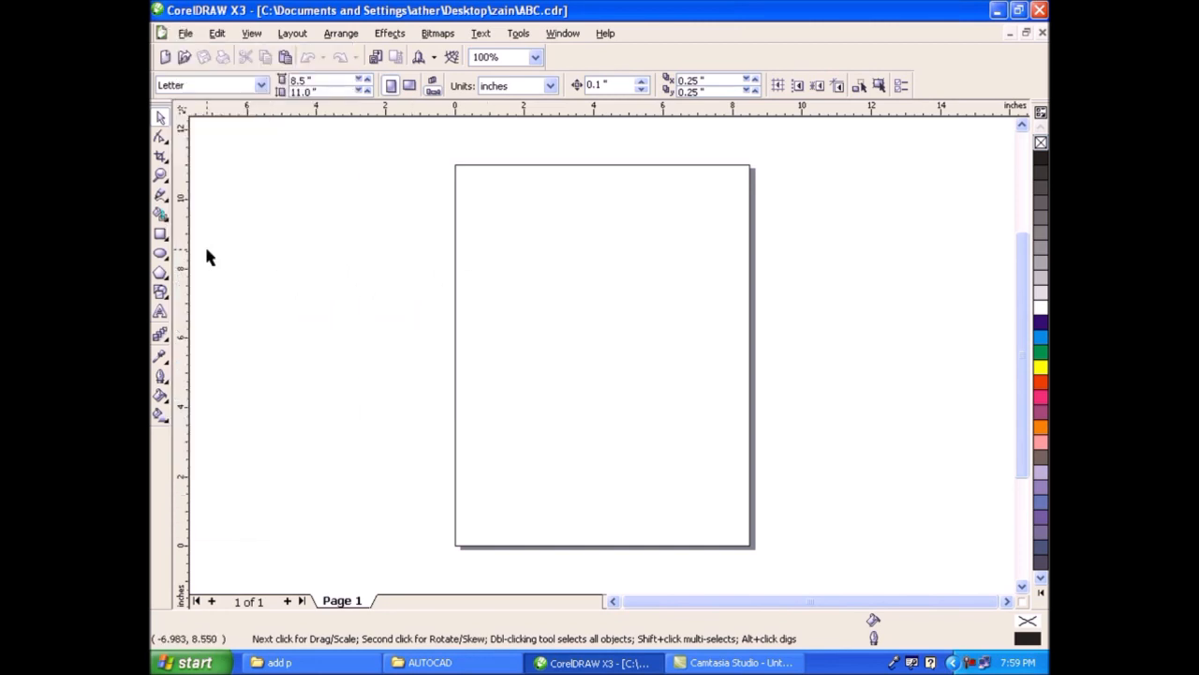
Add the artistic text PAKISTAN in the upper part of the page and enlarge it to about 52 pt
{"action": "left_click", "coordinate": [161, 313]}
{"action": "left_click", "coordinate": [509, 249]}
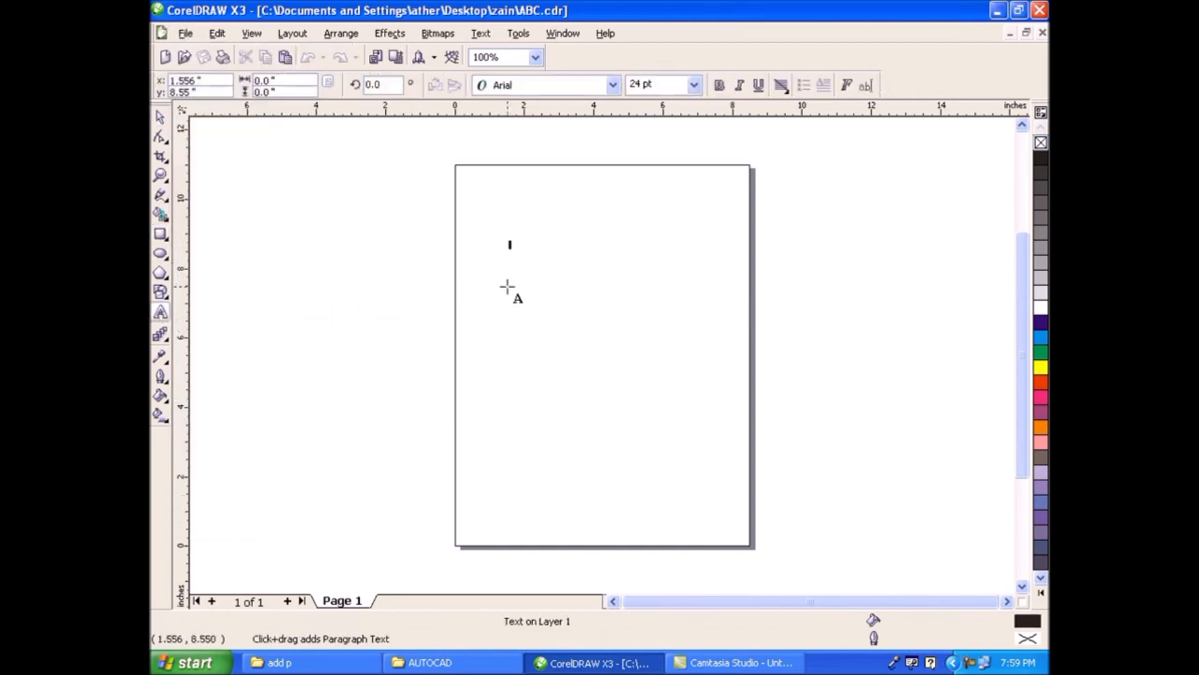
{"action": "type", "text": "PAKISTAN"}
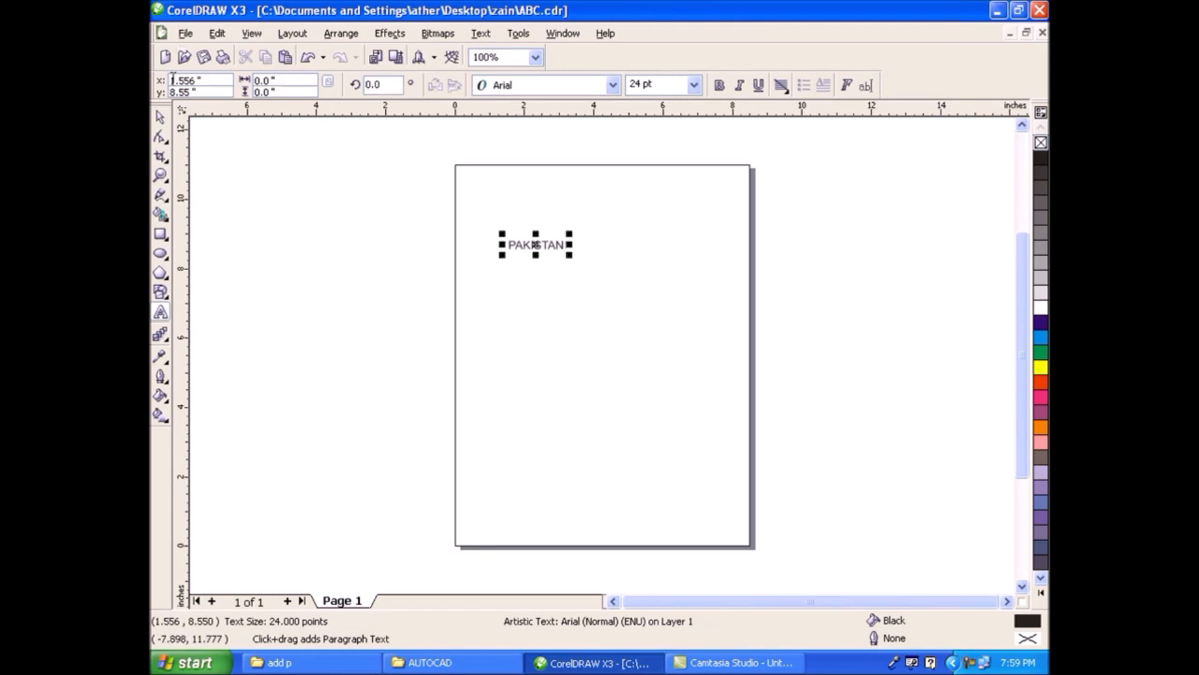
{"action": "left_click", "coordinate": [160, 117]}
{"action": "left_click_drag", "start_coordinate": [572, 251], "coordinate": [627, 290]}
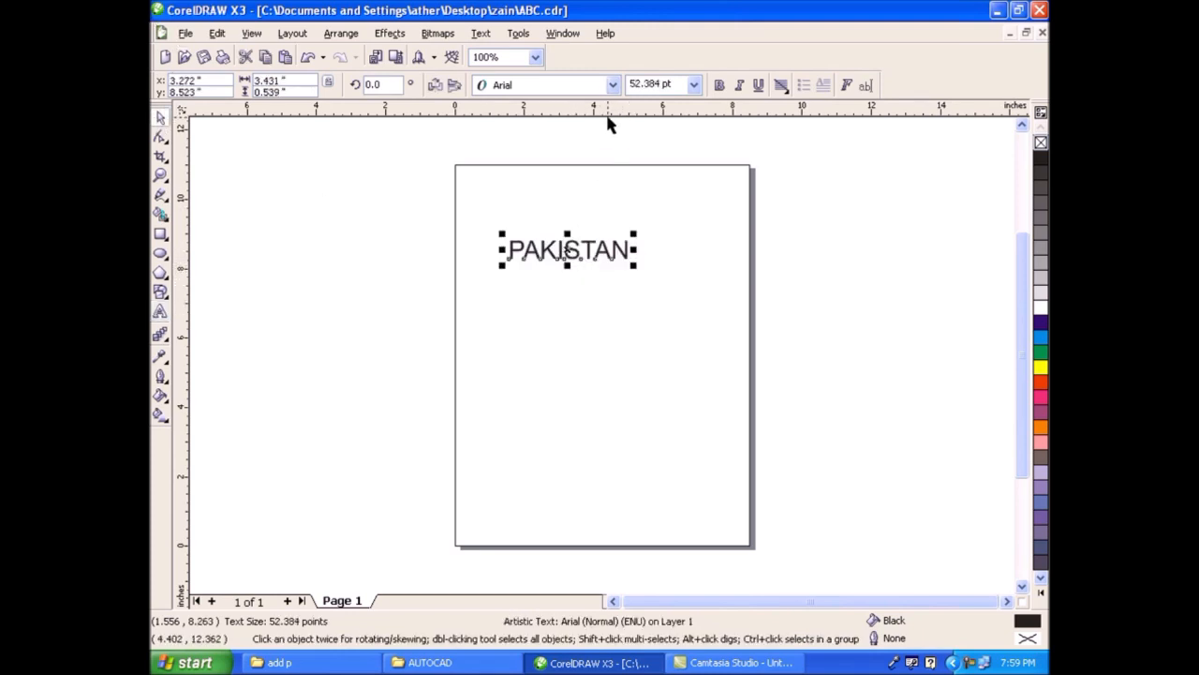
Set the PAKISTAN text to Bauhaus 93 and place a copy just below it in Blackadder ITC
{"action": "left_click", "coordinate": [612, 85]}
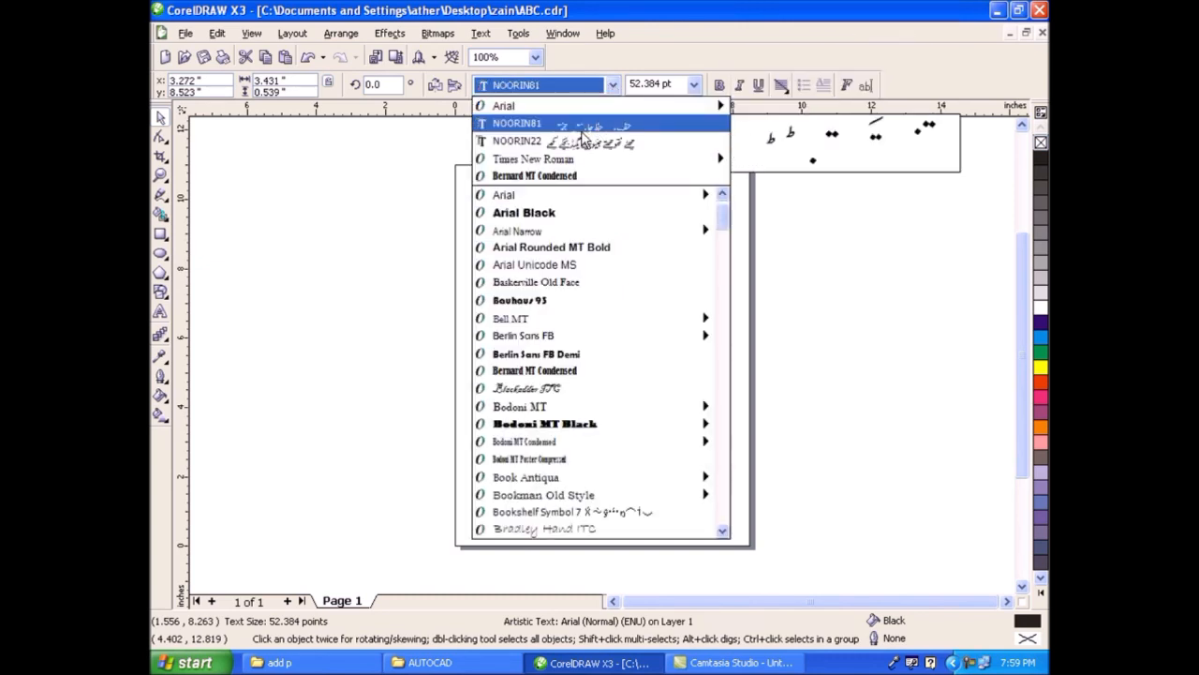
{"action": "mouse_move", "coordinate": [569, 318]}
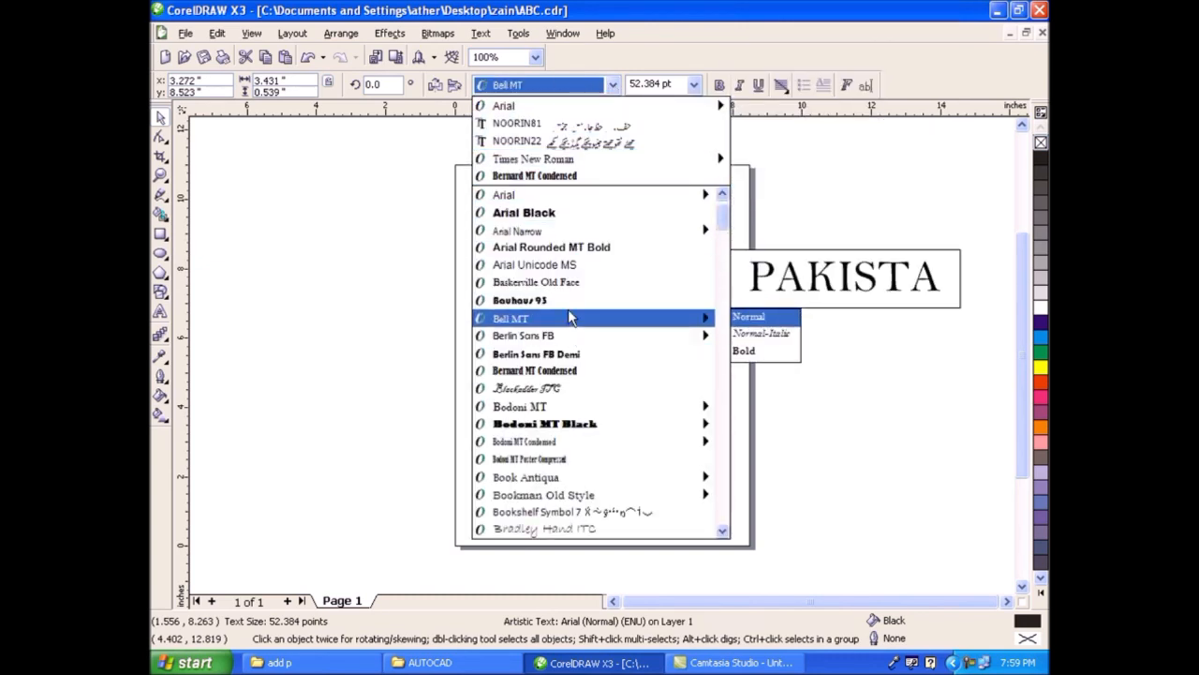
{"action": "left_click", "coordinate": [521, 300]}
{"action": "left_click_drag", "start_coordinate": [563, 251], "coordinate": [564, 309]}
{"action": "left_click", "coordinate": [611, 85]}
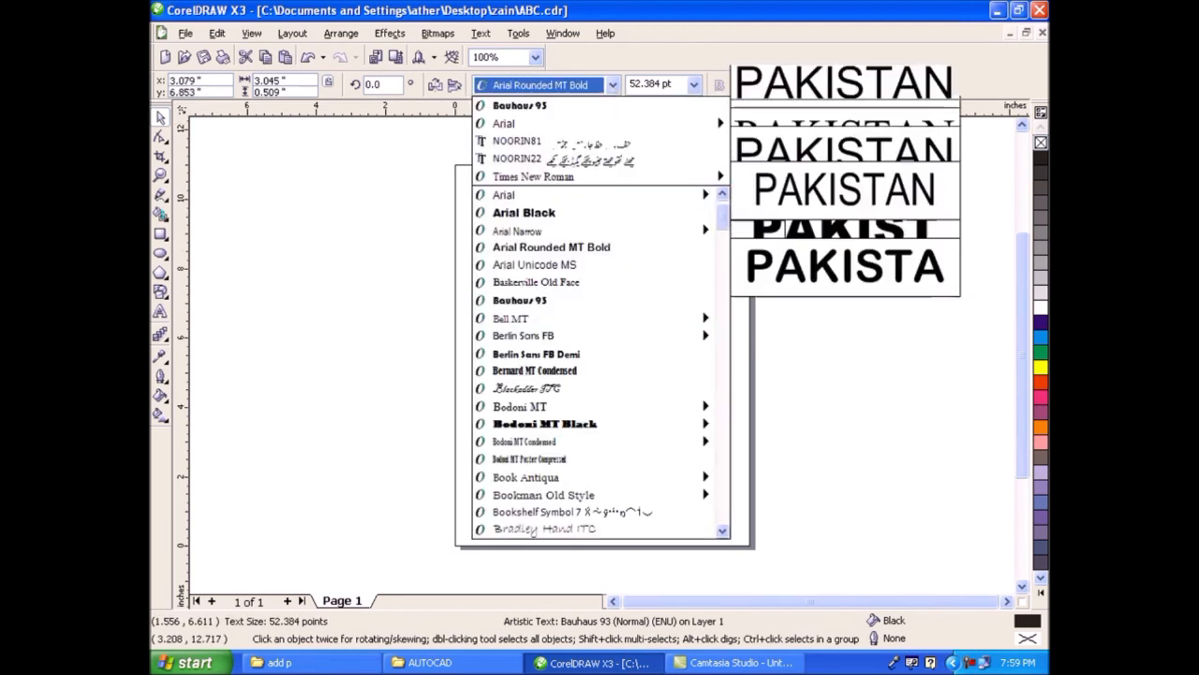
{"action": "left_click", "coordinate": [566, 387]}
Copy the Blackadder ITC text farther down in Bodoni MT Poster Compressed and save the drawing in version 13 file format
{"action": "left_click_drag", "start_coordinate": [579, 307], "coordinate": [583, 385]}
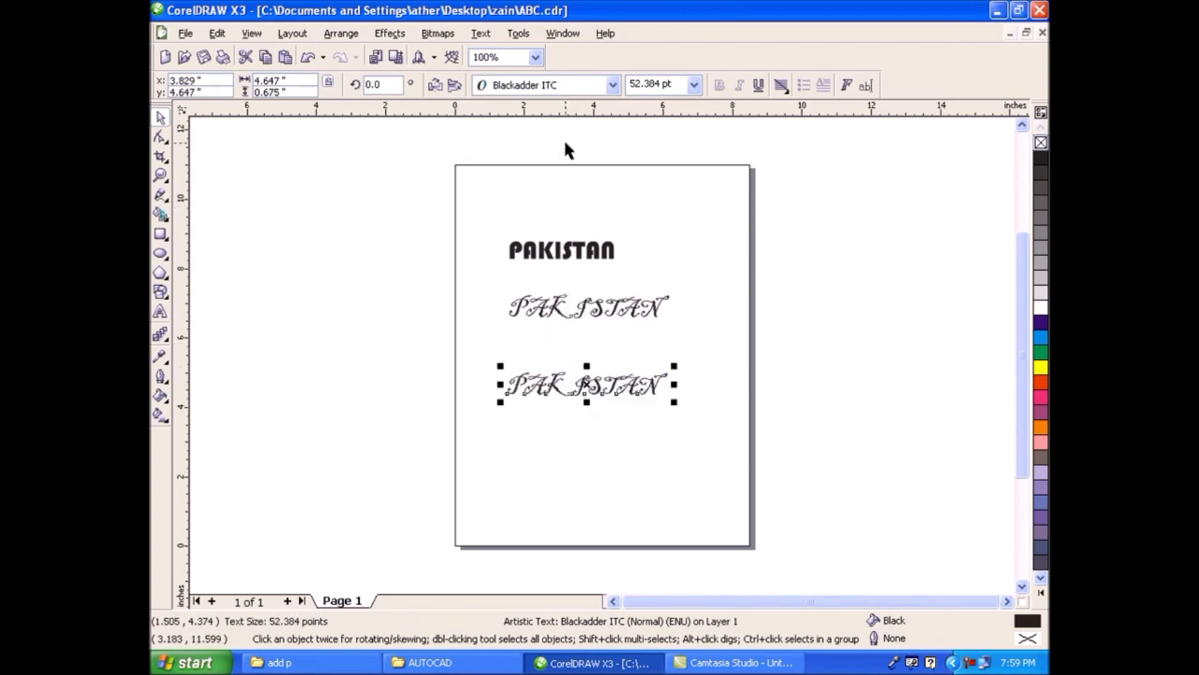
{"action": "left_click", "coordinate": [613, 85]}
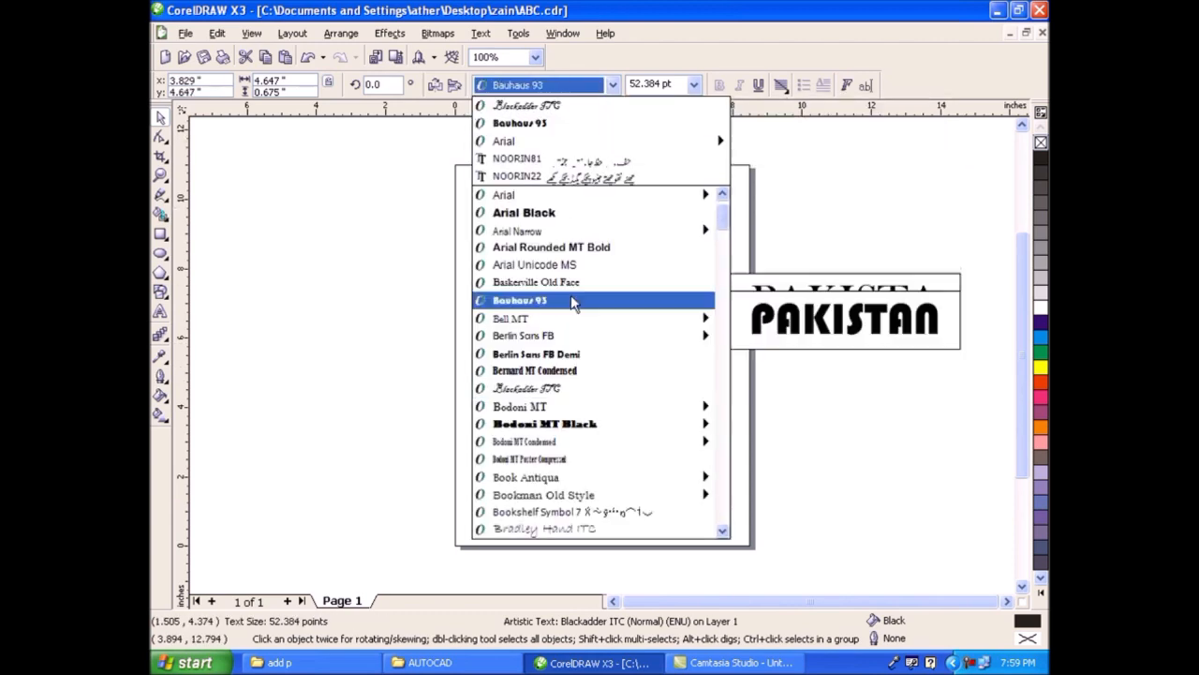
{"action": "left_click", "coordinate": [549, 459]}
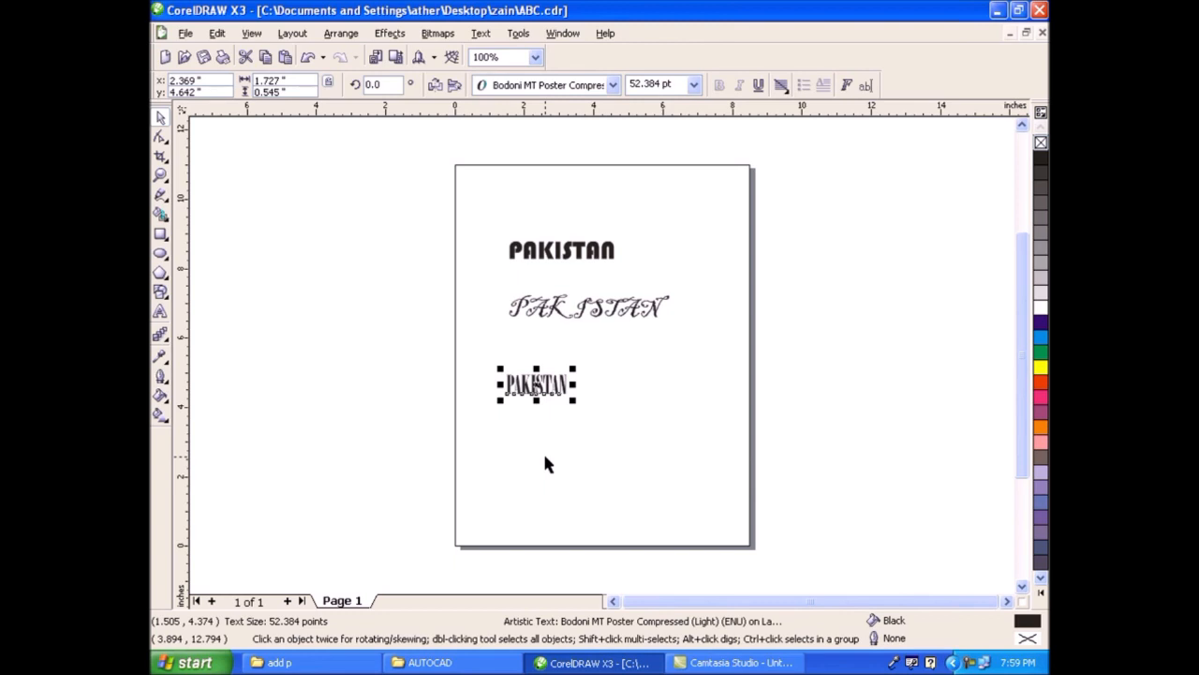
{"action": "key", "text": "ctrl+s"}
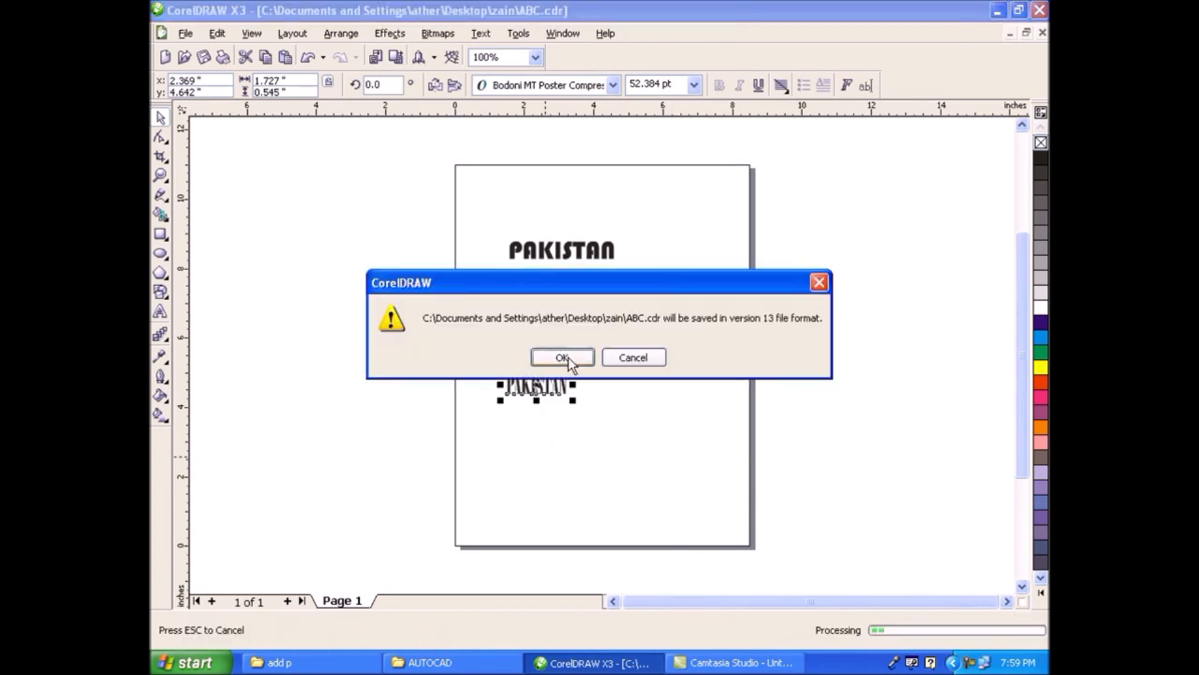
{"action": "left_click", "coordinate": [562, 357]}
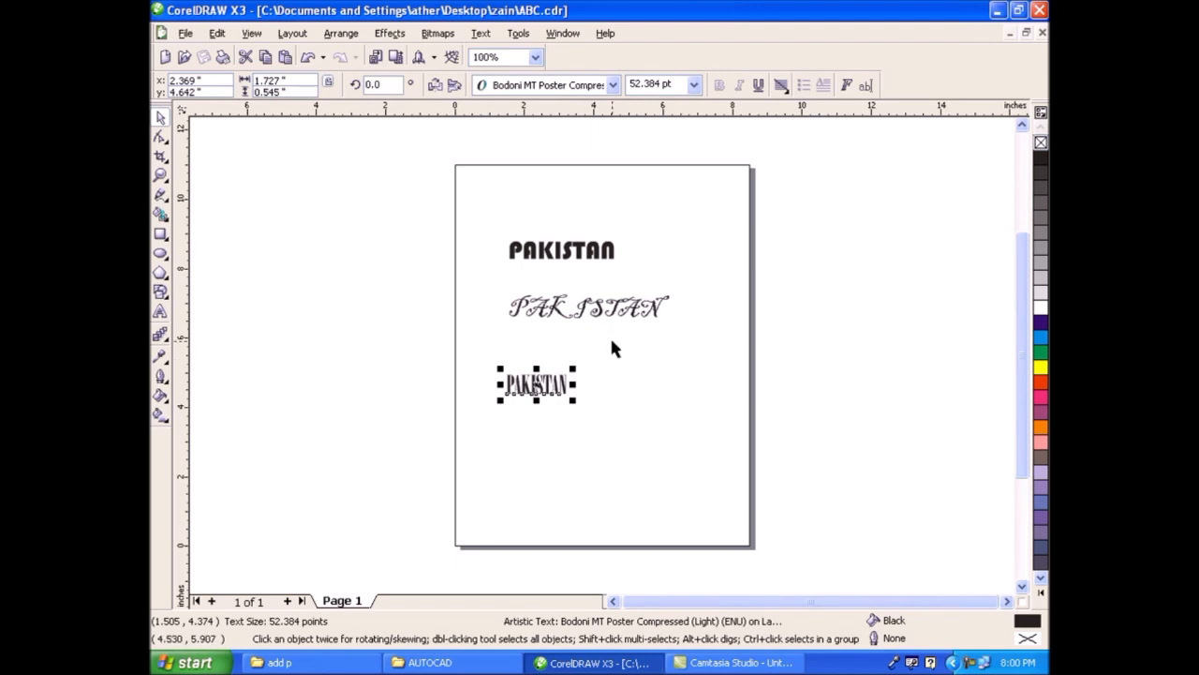
Prepare the document for a service bureau, gathering all associated files with fonts copied and no PDF into the suggested zain\ABC folder
{"action": "left_click", "coordinate": [186, 35]}
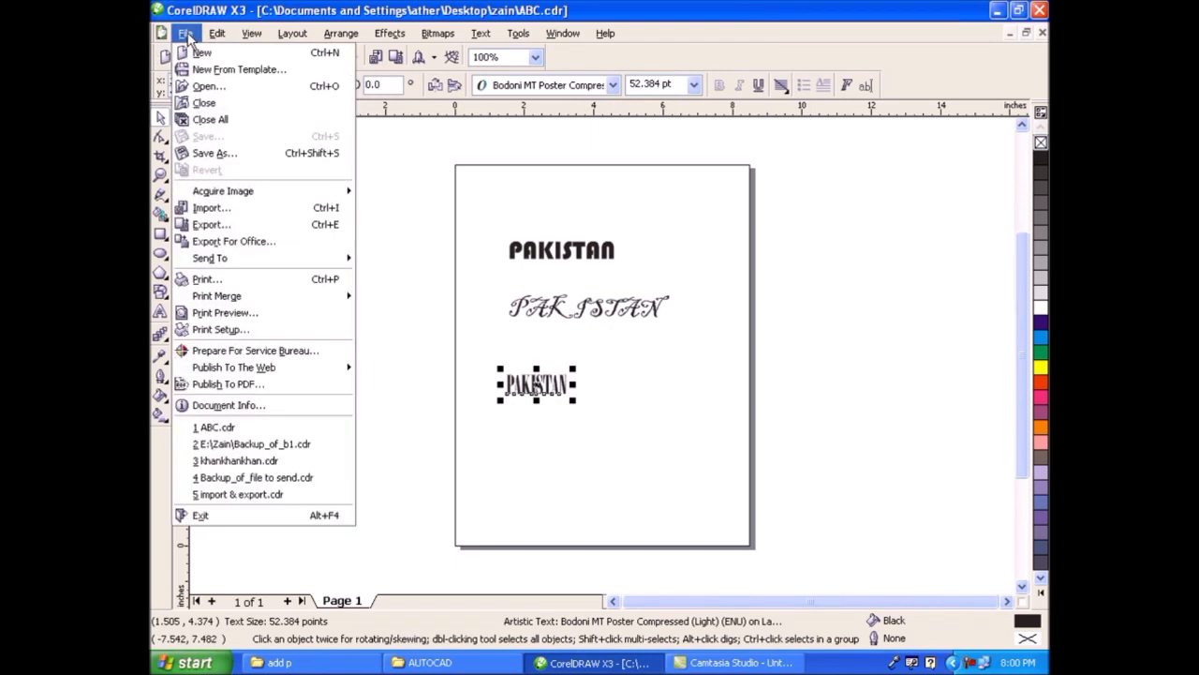
{"action": "left_click", "coordinate": [271, 351]}
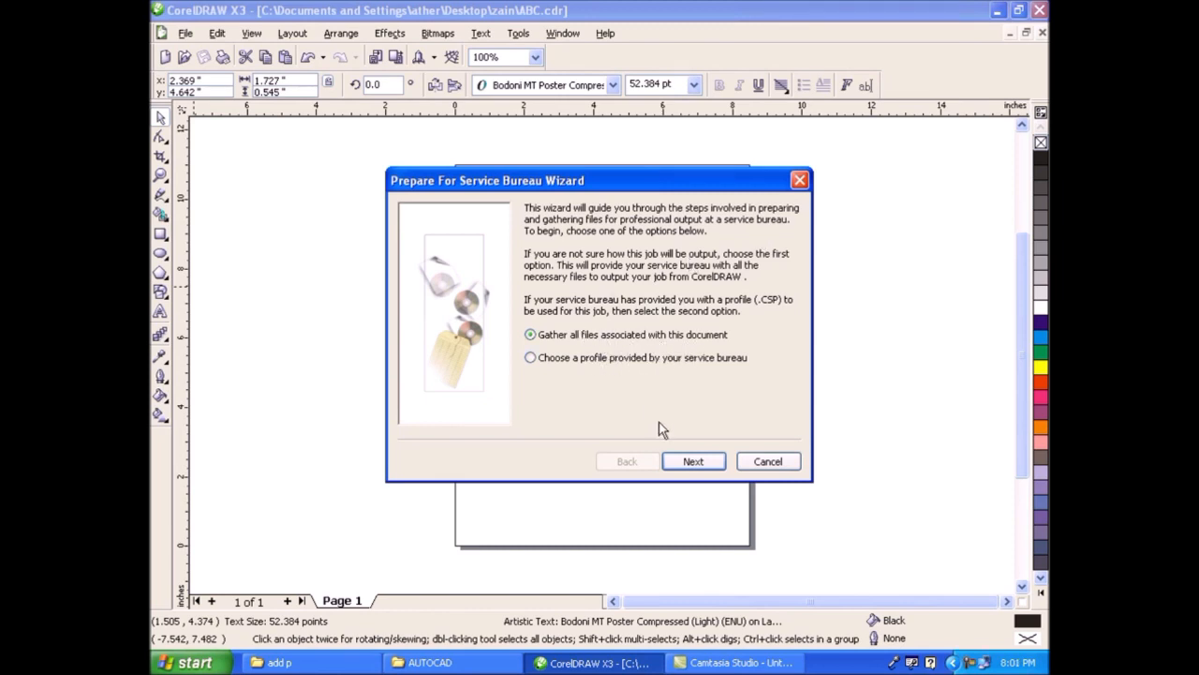
{"action": "left_click", "coordinate": [693, 462]}
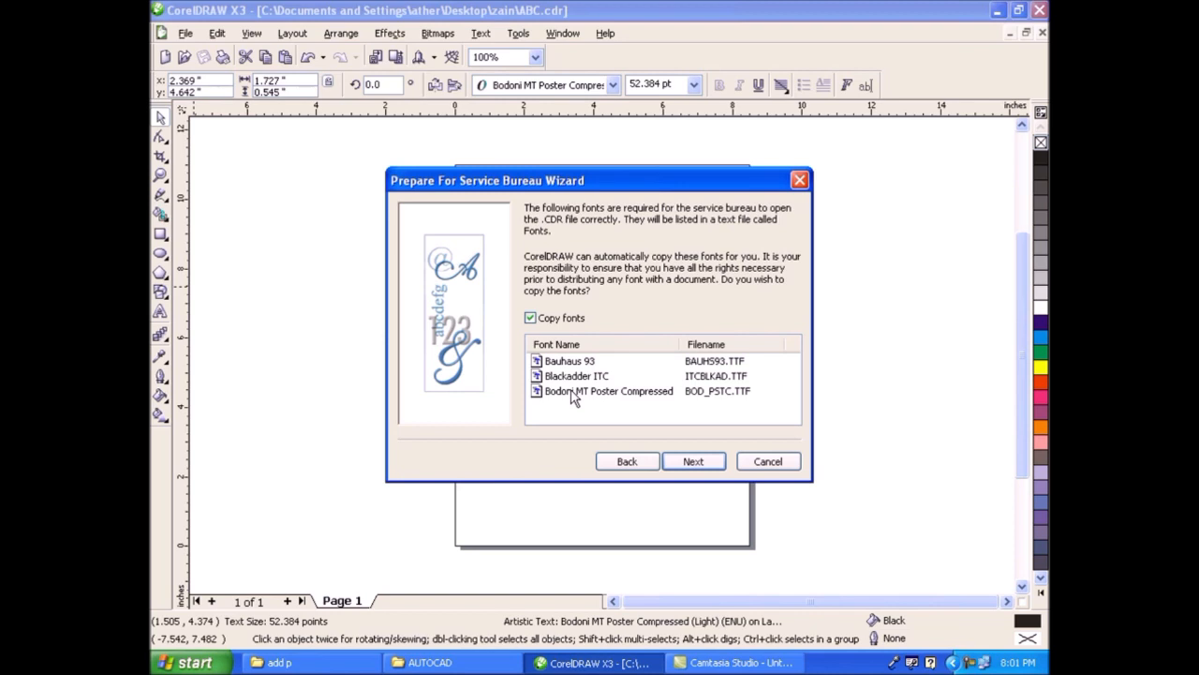
{"action": "left_click", "coordinate": [698, 466]}
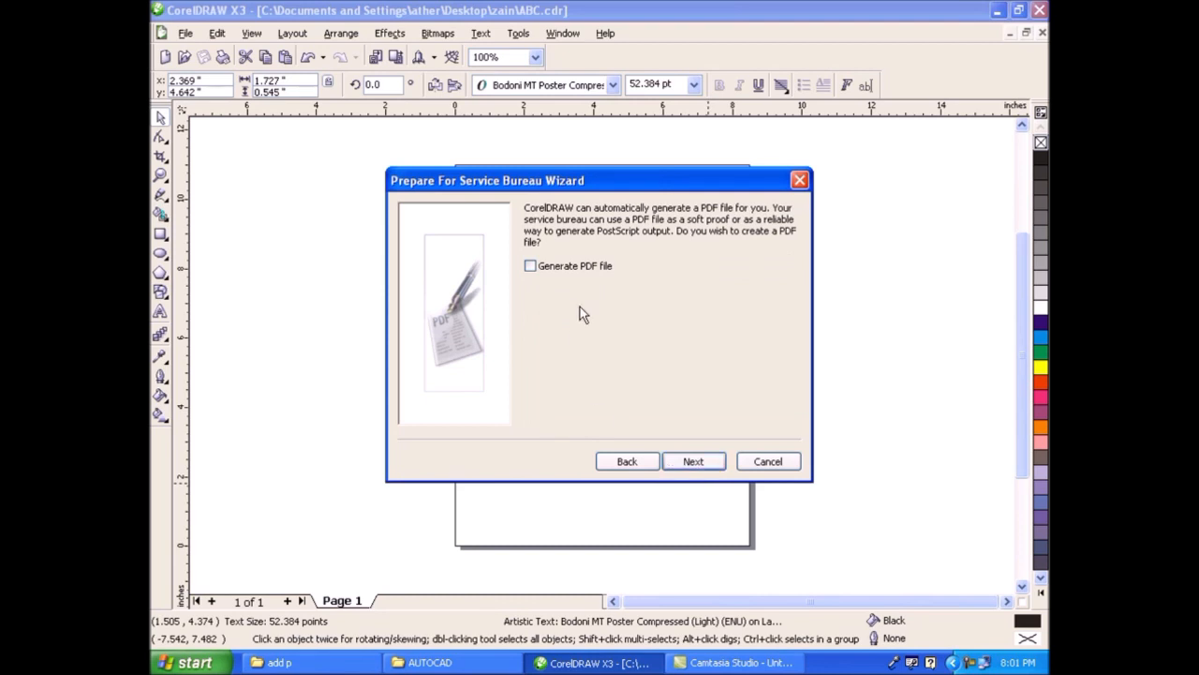
{"action": "left_click", "coordinate": [693, 462]}
{"action": "left_click_drag", "start_coordinate": [629, 330], "coordinate": [731, 336]}
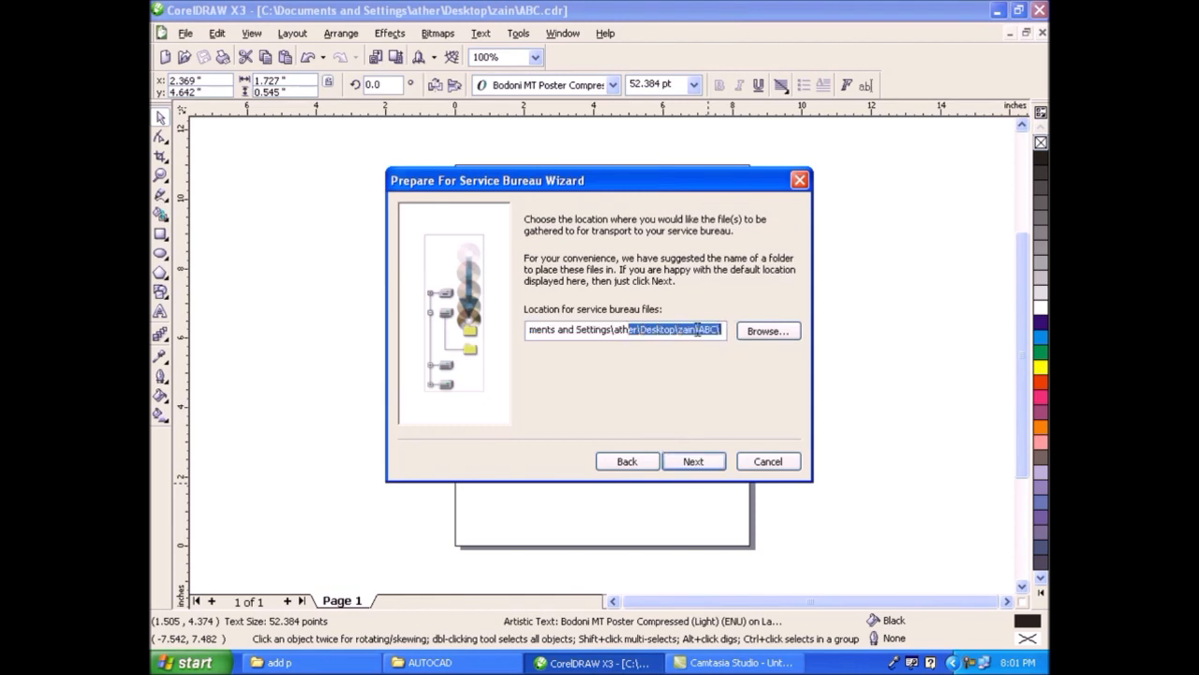
{"action": "left_click", "coordinate": [688, 332]}
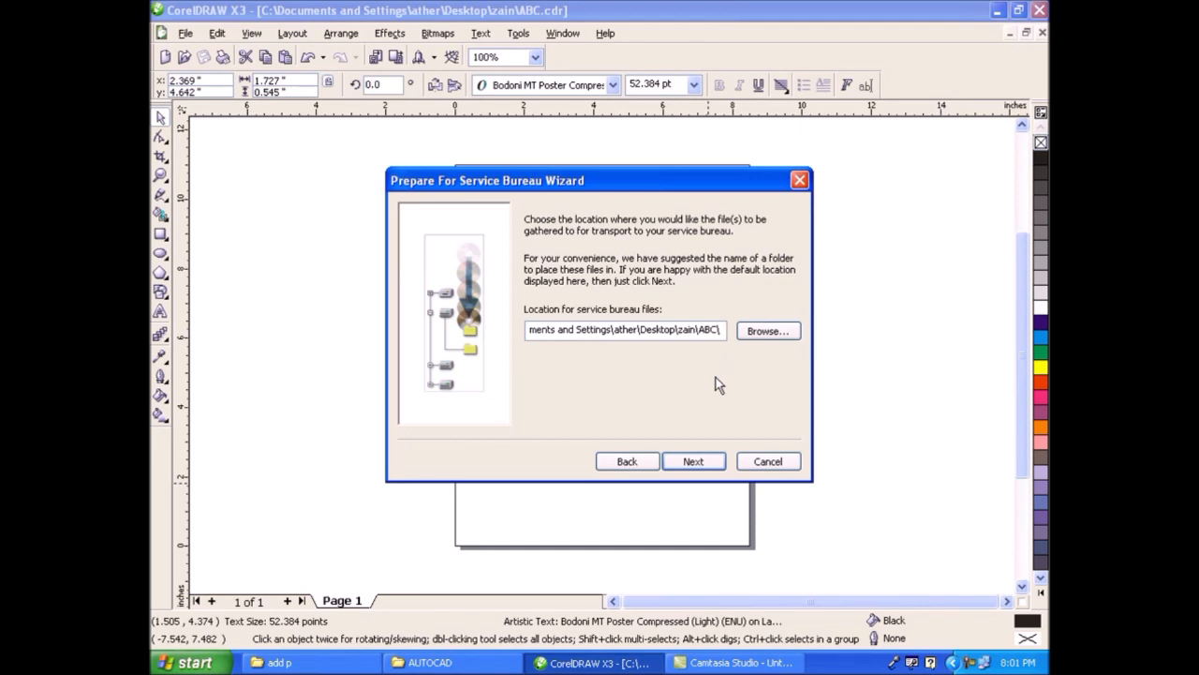
{"action": "left_click", "coordinate": [710, 462]}
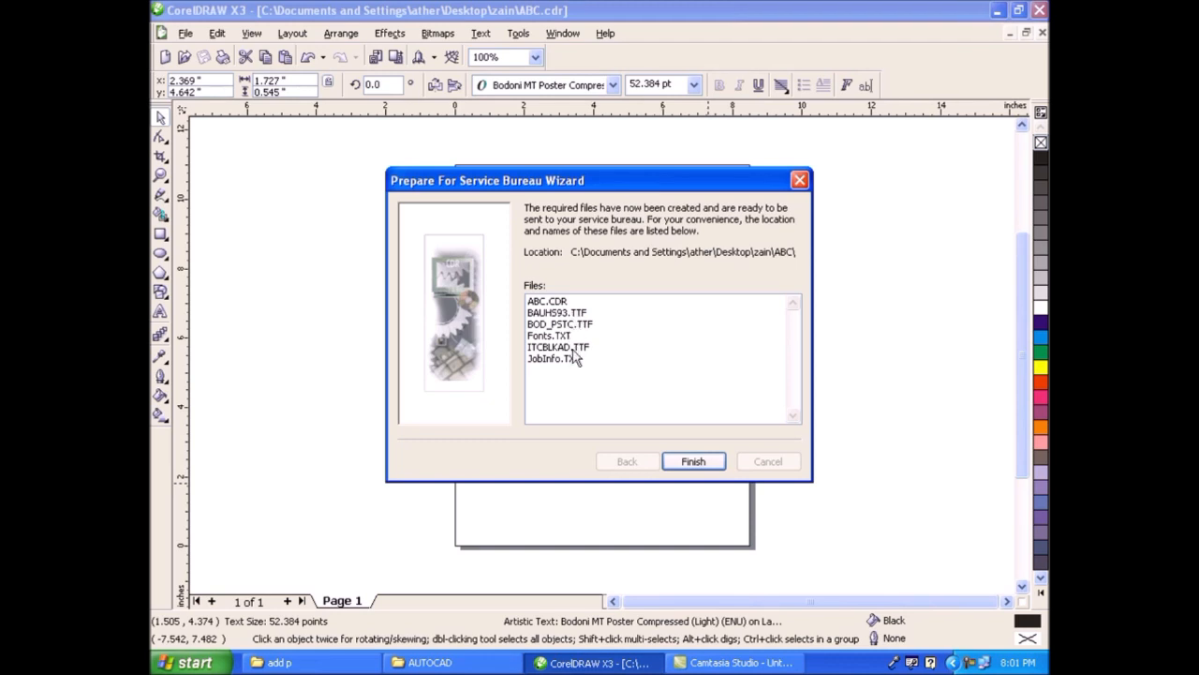
{"action": "left_click", "coordinate": [696, 463]}
Switch to the zain folder on the Desktop and examine ABC.cdr and its backup file
{"action": "left_click", "coordinate": [996, 13]}
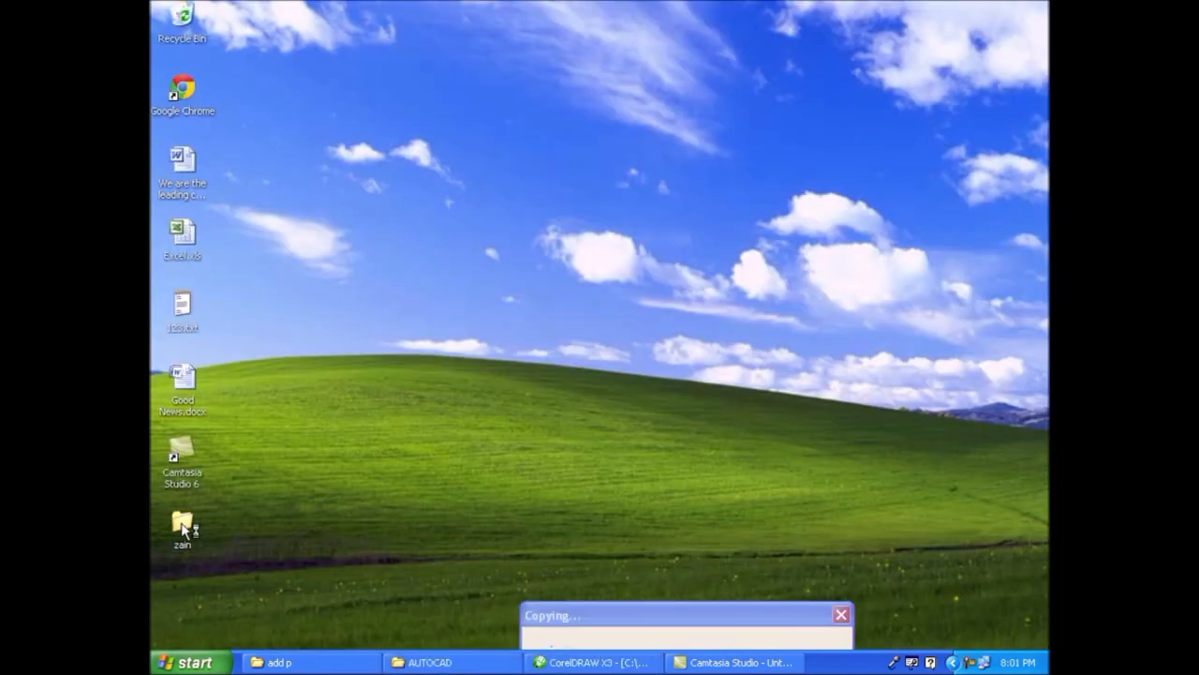
{"action": "double_click", "coordinate": [182, 527]}
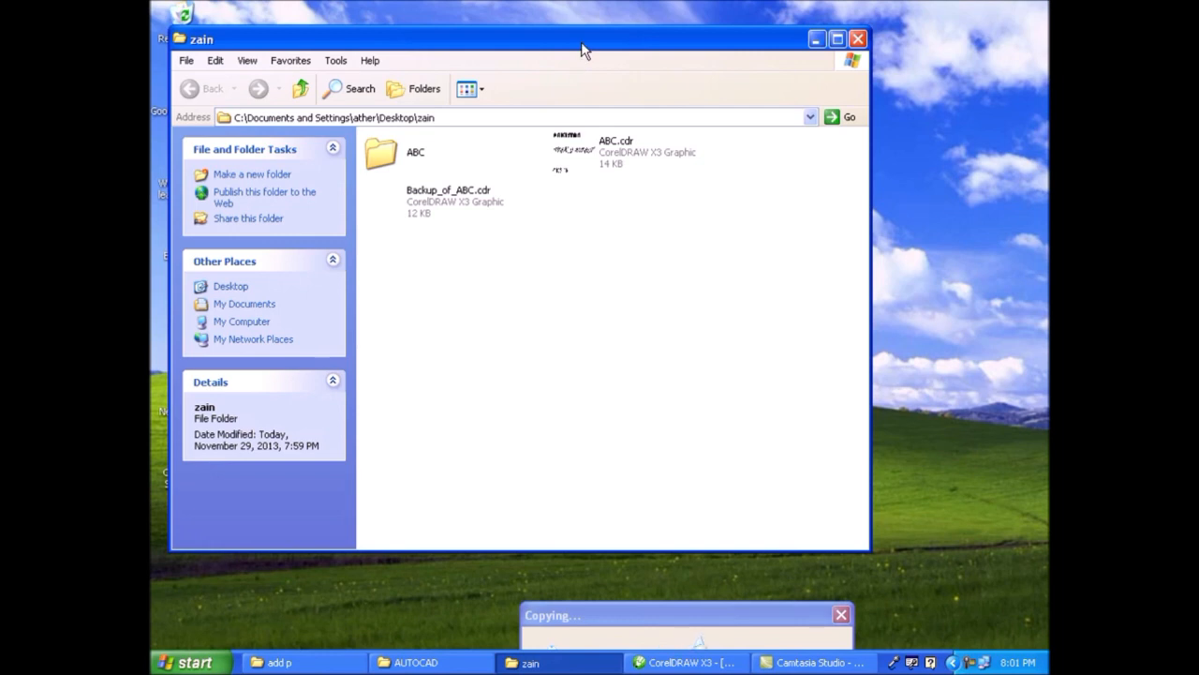
{"action": "double_click", "coordinate": [582, 44]}
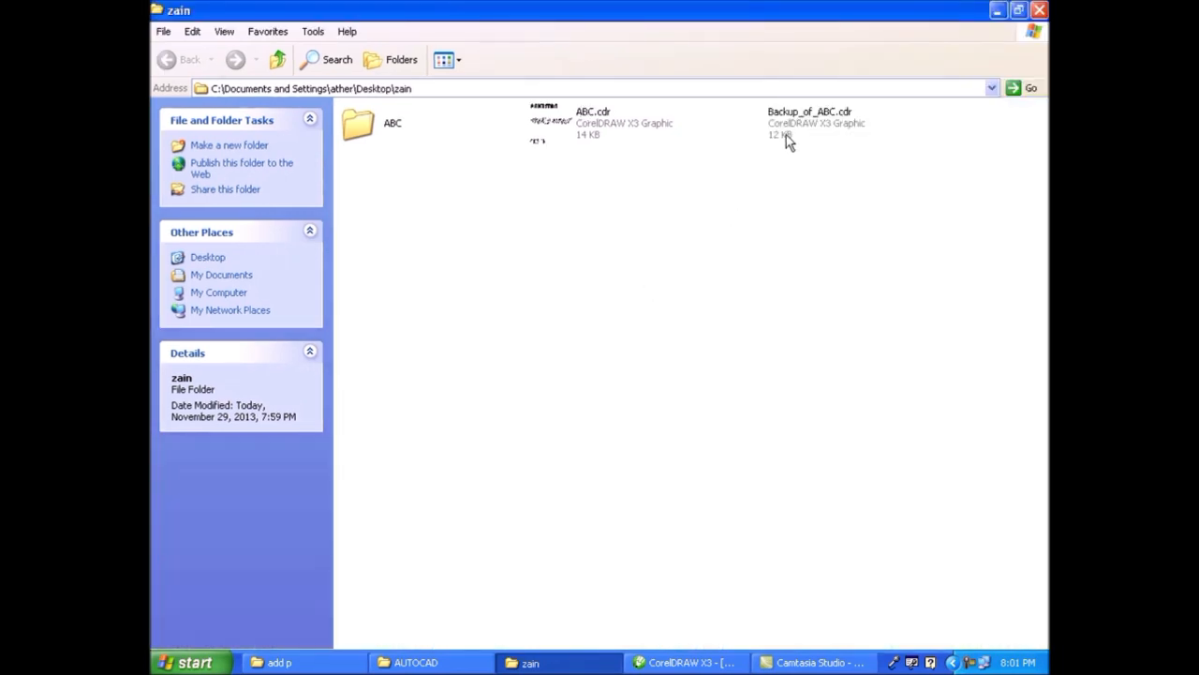
{"action": "left_click", "coordinate": [787, 133]}
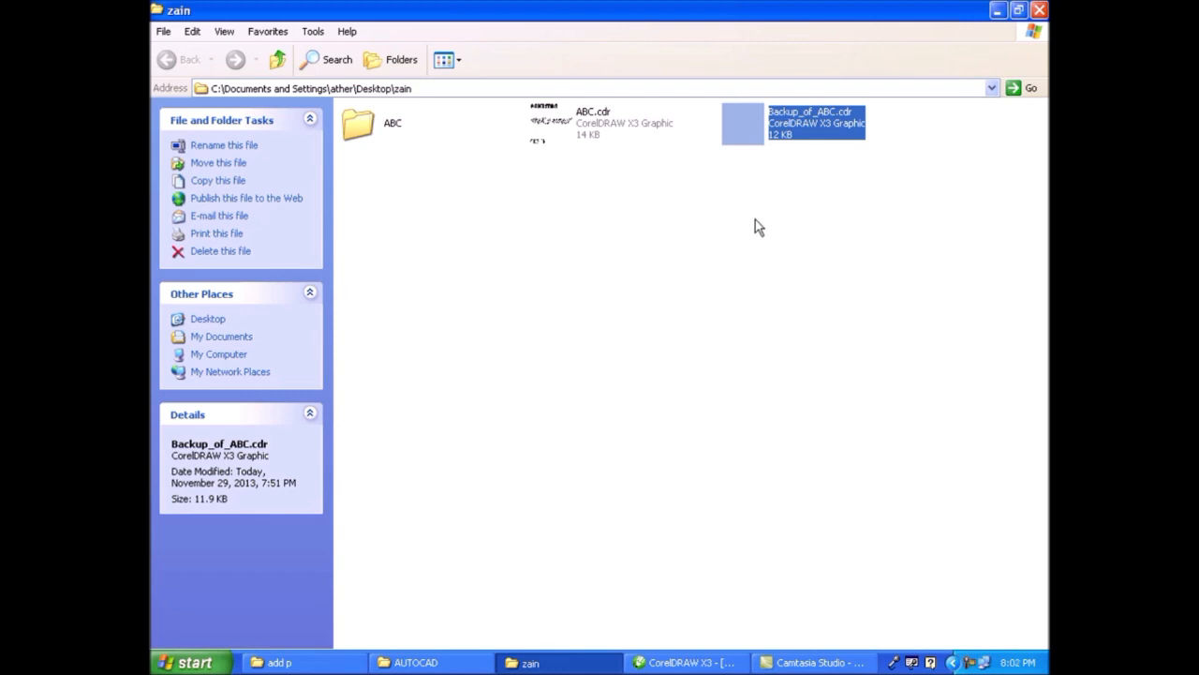
{"action": "left_click", "coordinate": [714, 279]}
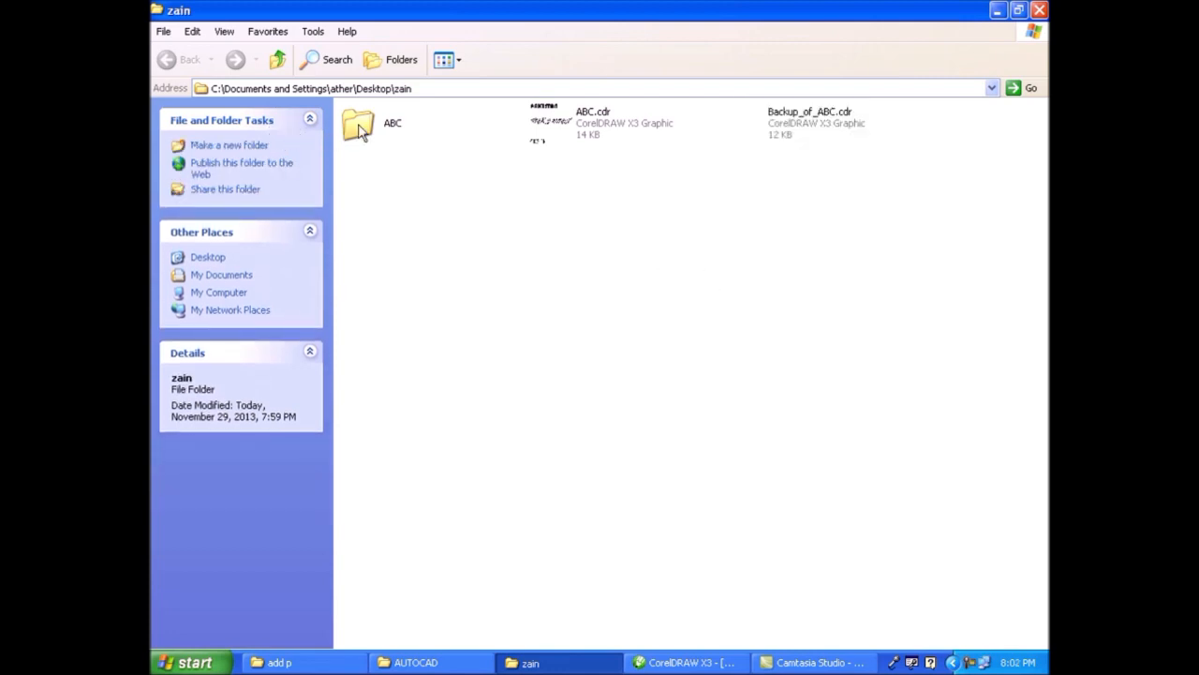
{"action": "left_click", "coordinate": [552, 123]}
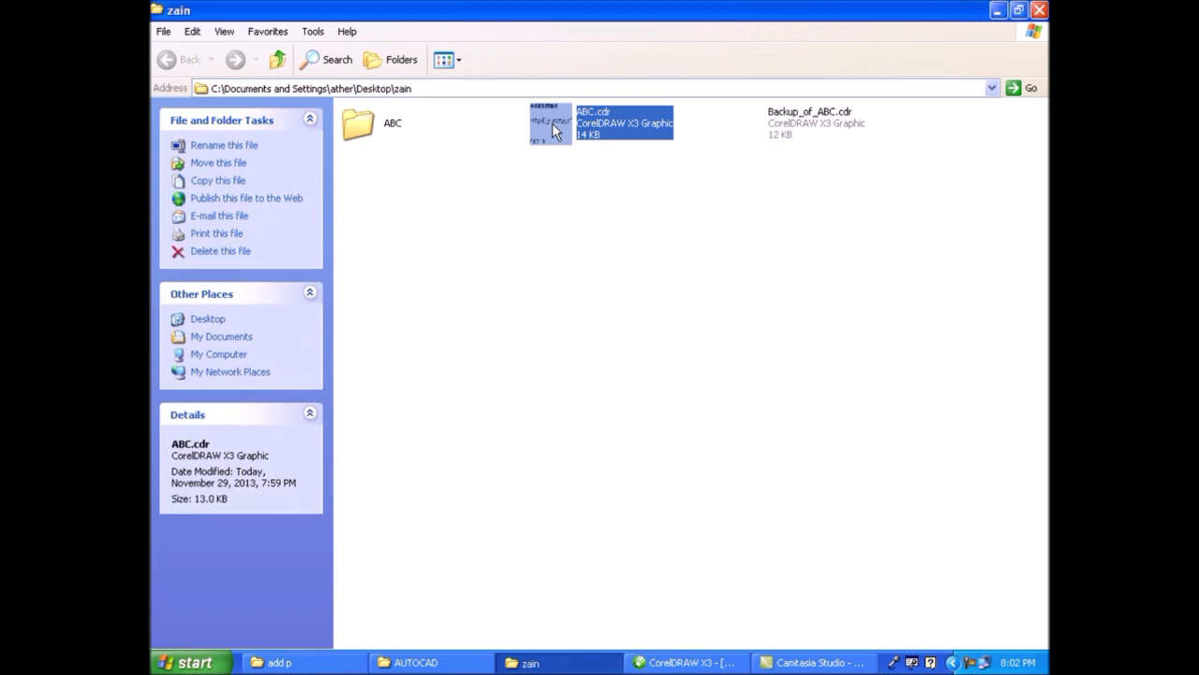
Copy the font files BAUHS93.TTF, ITCBLKAD.TTF and BOD_PSTC.TTF from the gathered ABC folder
{"action": "double_click", "coordinate": [365, 127]}
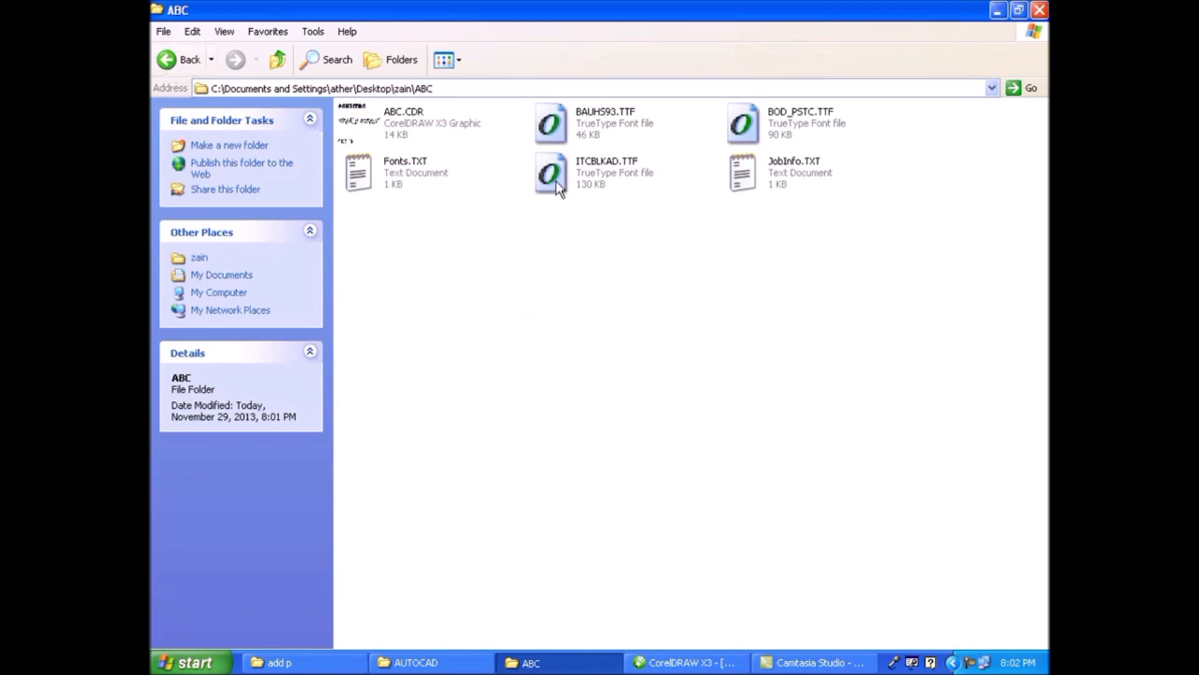
{"action": "left_click", "coordinate": [560, 131]}
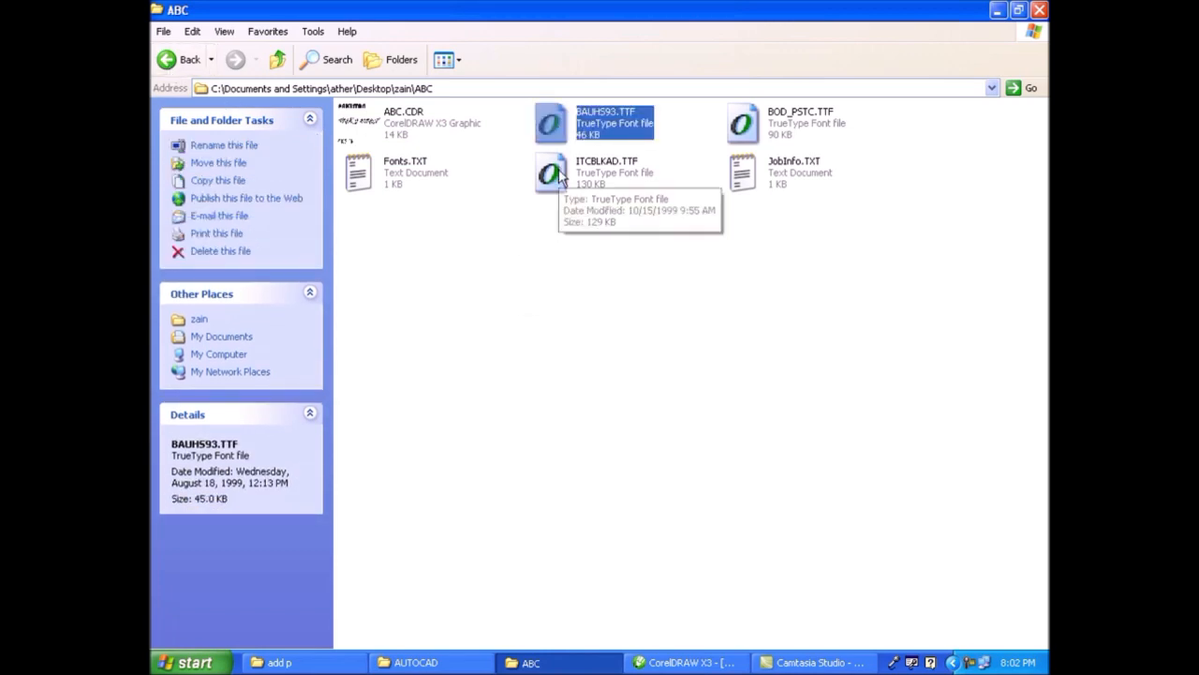
{"action": "left_click", "coordinate": [554, 173], "text": "ctrl"}
{"action": "left_click", "coordinate": [738, 126], "text": "ctrl"}
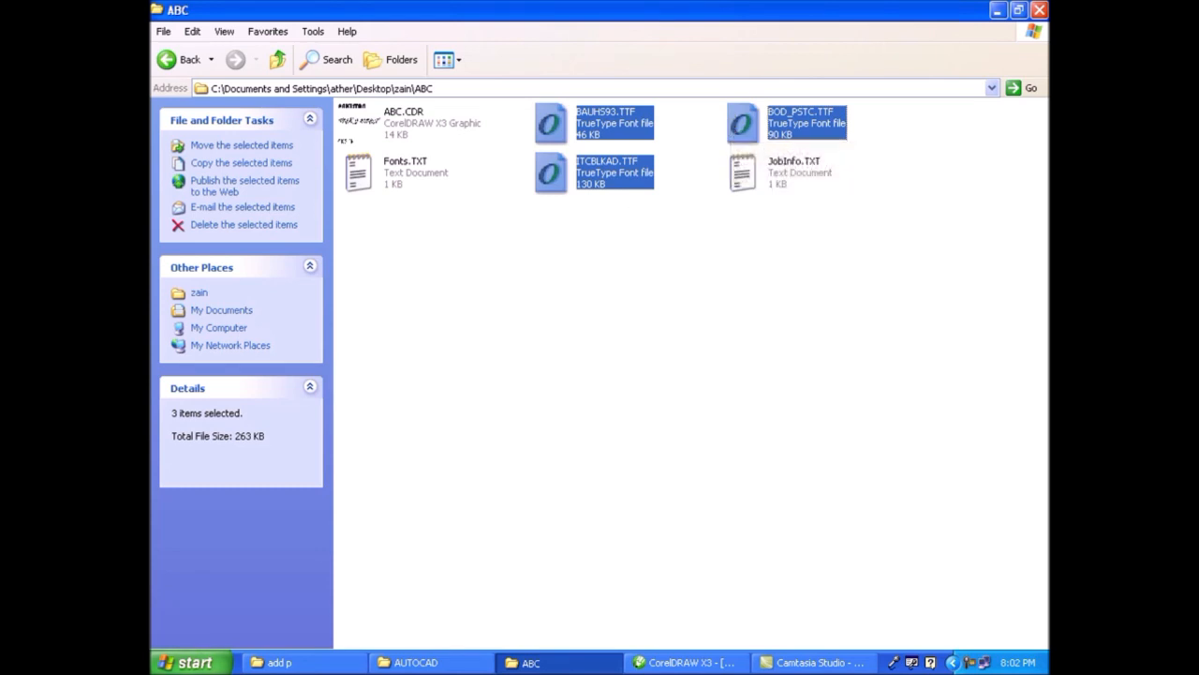
Try to install the three copied fonts by pasting them into the Windows Fonts folder from Control Panel, then close the folder
{"action": "left_click", "coordinate": [187, 664]}
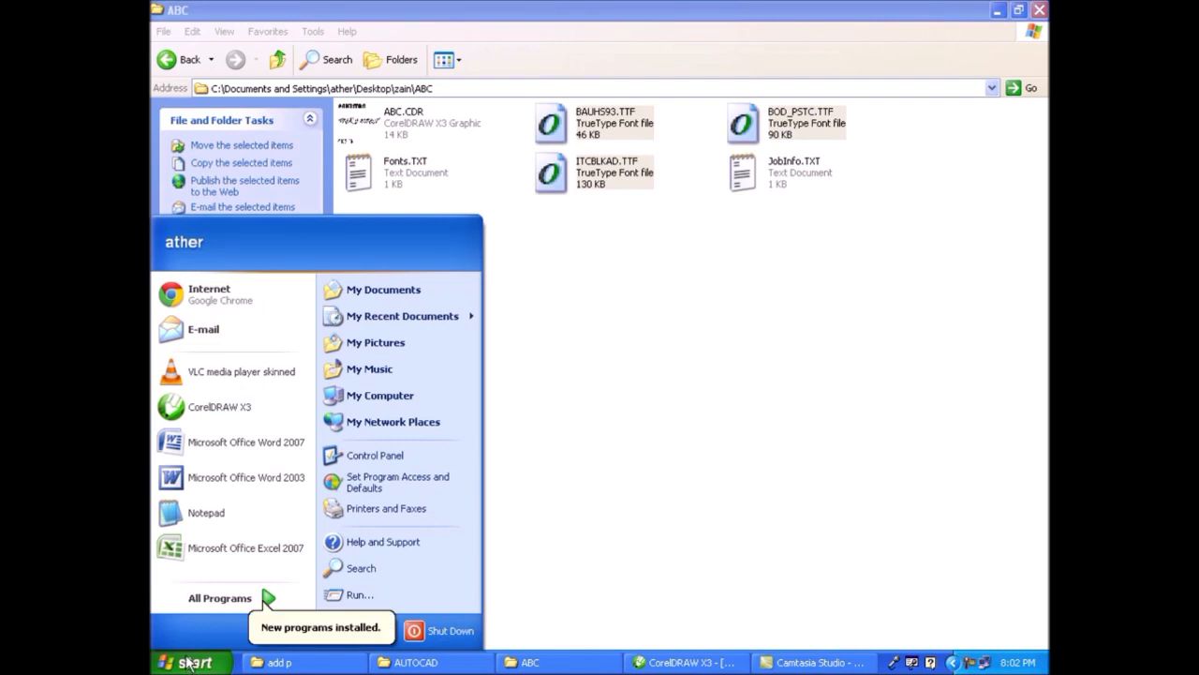
{"action": "left_click", "coordinate": [374, 453]}
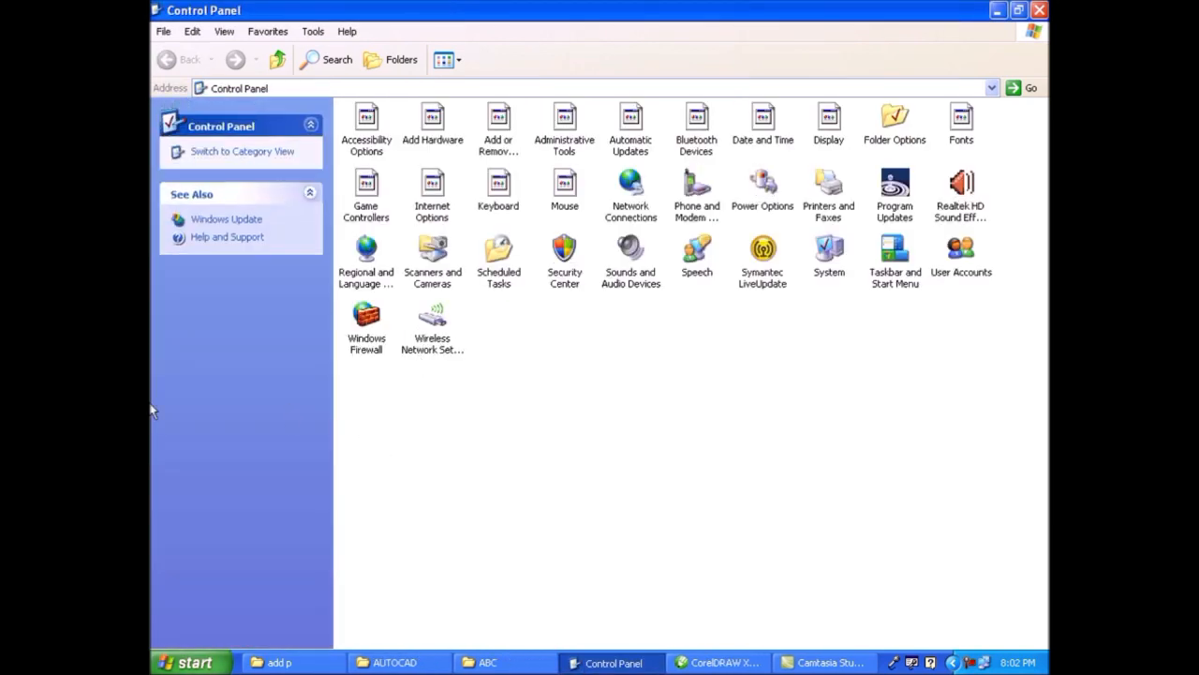
{"action": "double_click", "coordinate": [959, 122]}
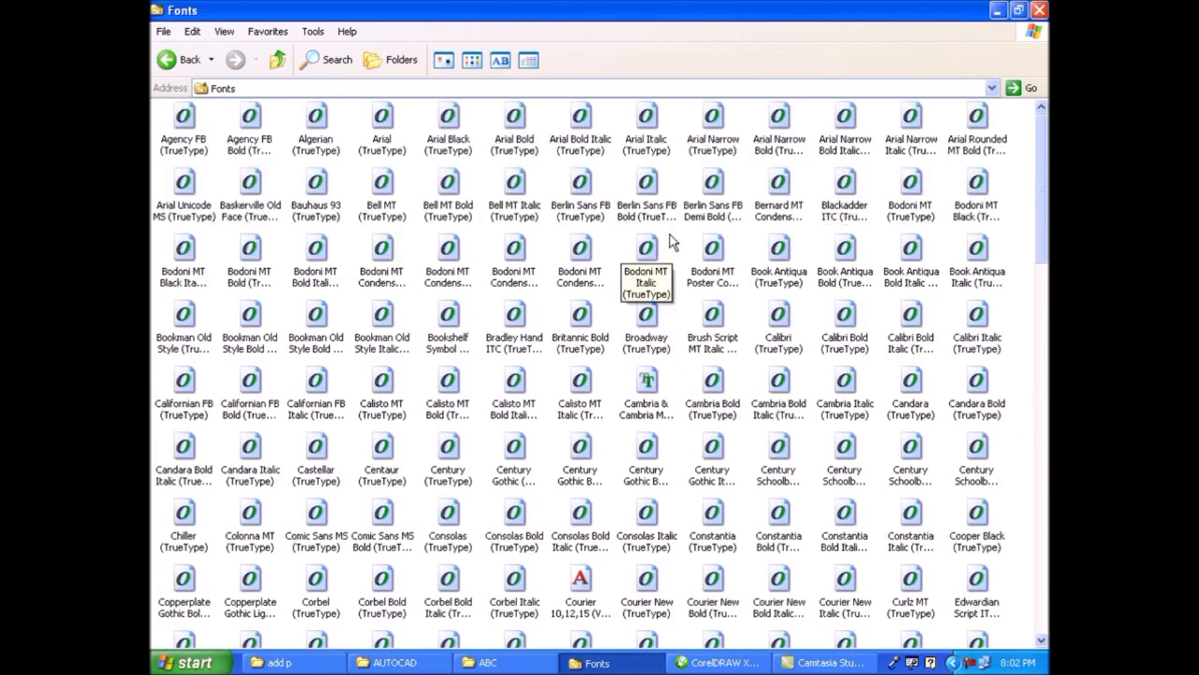
{"action": "right_click", "coordinate": [677, 232]}
{"action": "left_click", "coordinate": [704, 265]}
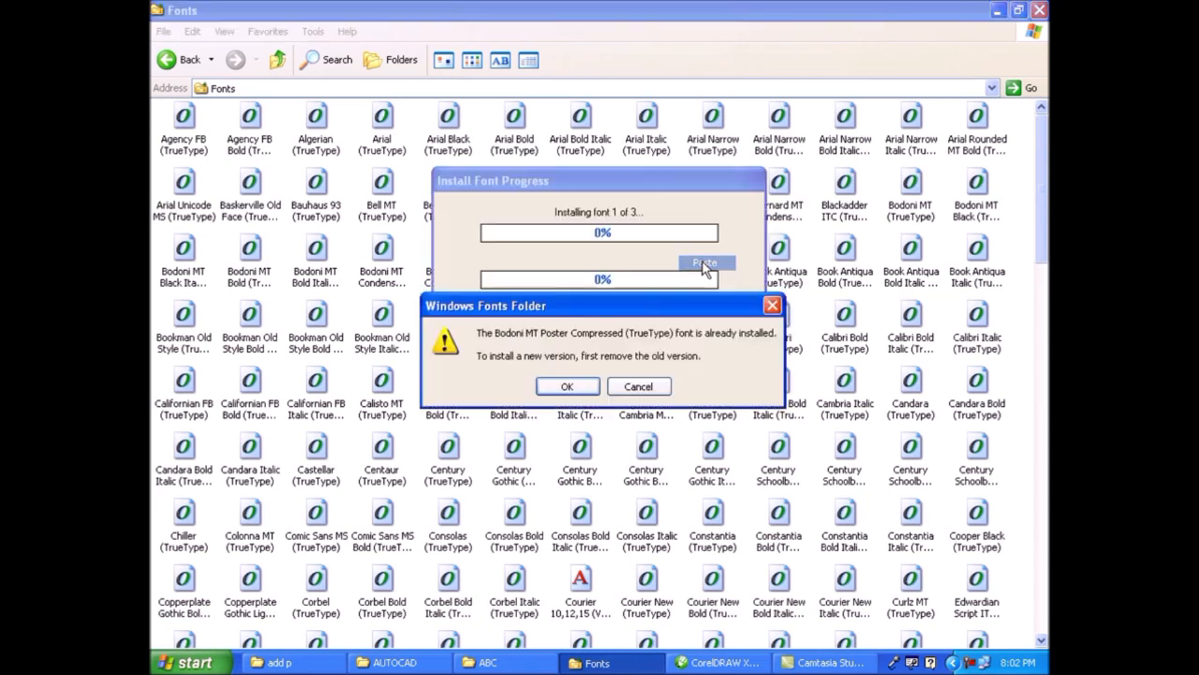
{"action": "left_click", "coordinate": [570, 387]}
{"action": "left_click", "coordinate": [572, 388]}
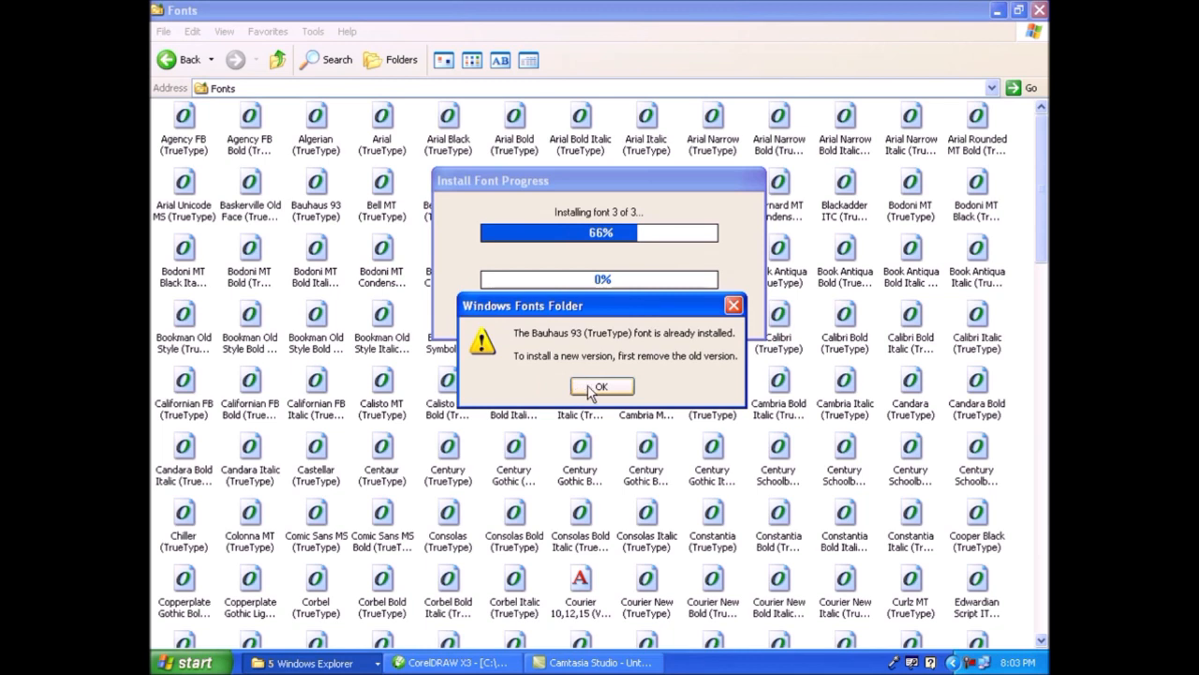
{"action": "left_click", "coordinate": [577, 387]}
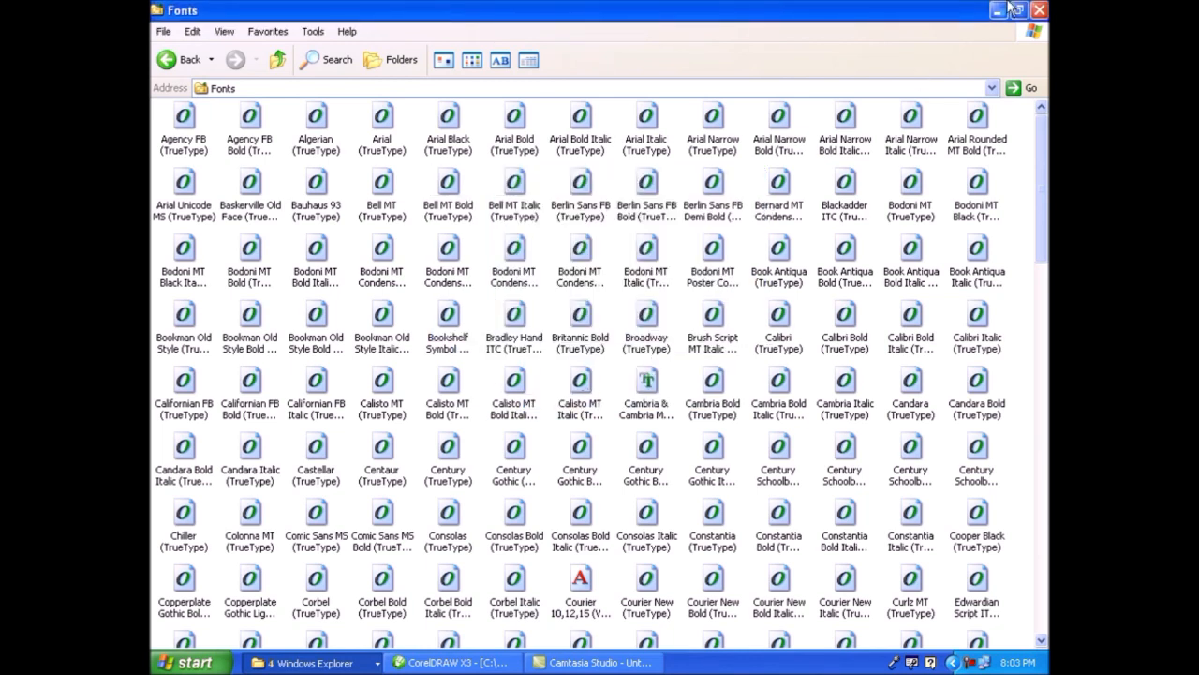
{"action": "left_click", "coordinate": [1039, 10]}
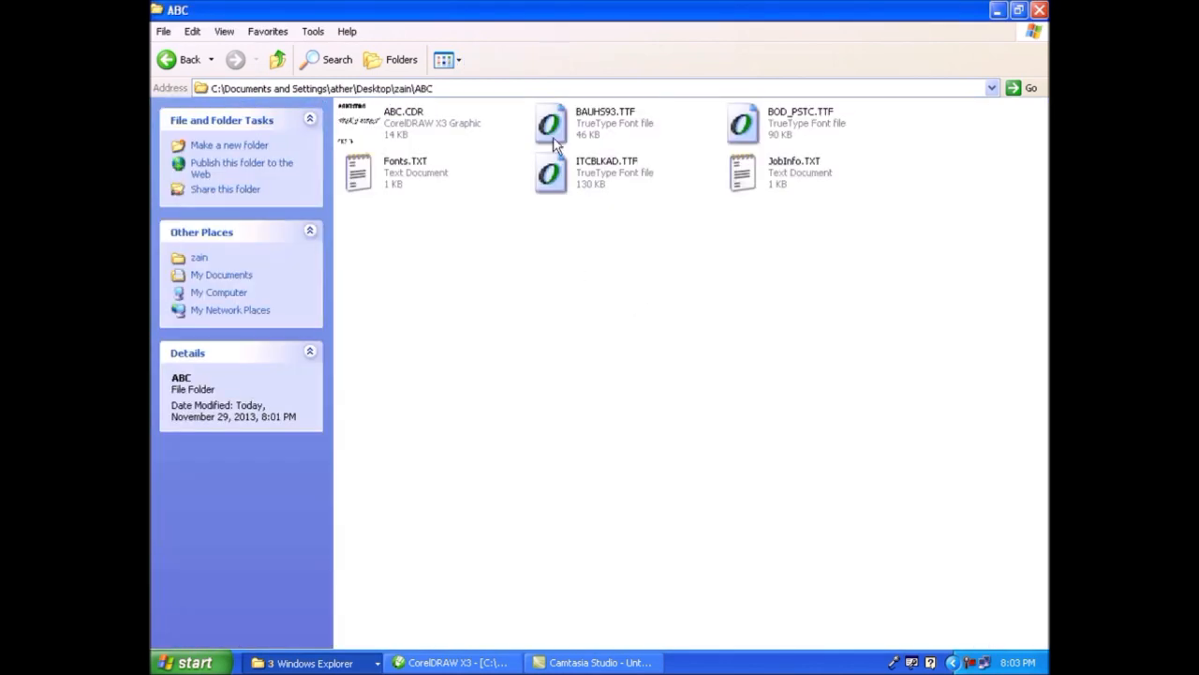
Read the font list in Fonts.TXT, close it and return to CorelDRAW
{"action": "double_click", "coordinate": [361, 176]}
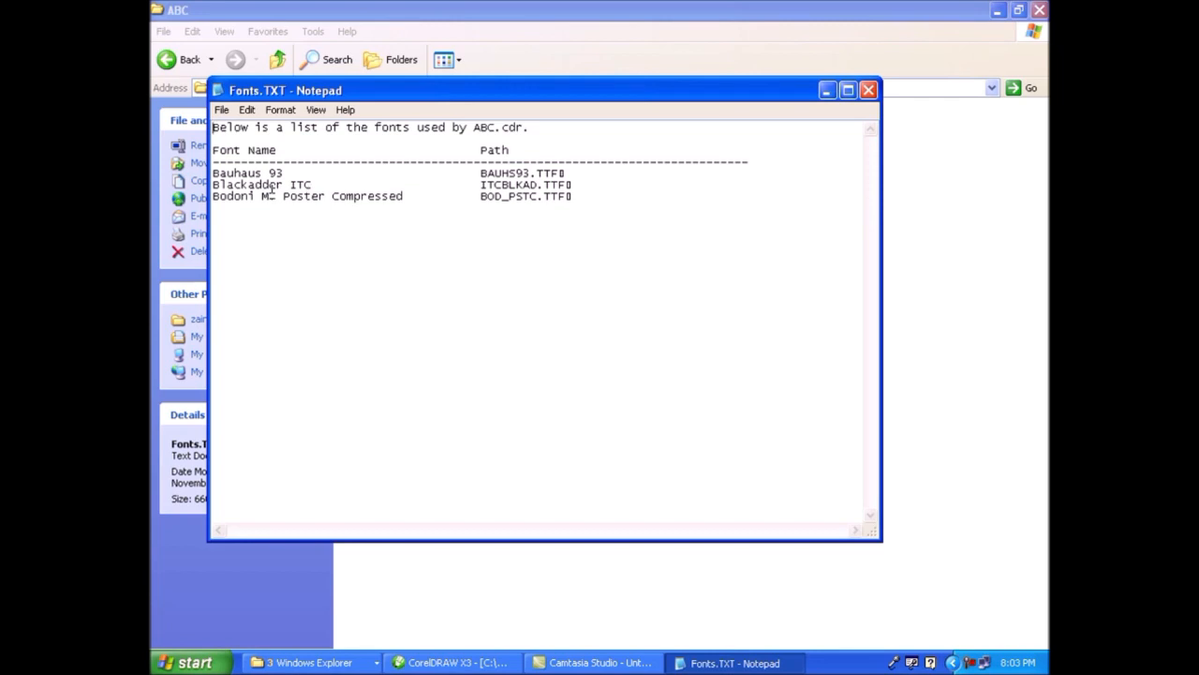
{"action": "left_click", "coordinate": [869, 90]}
{"action": "left_click", "coordinate": [453, 662]}
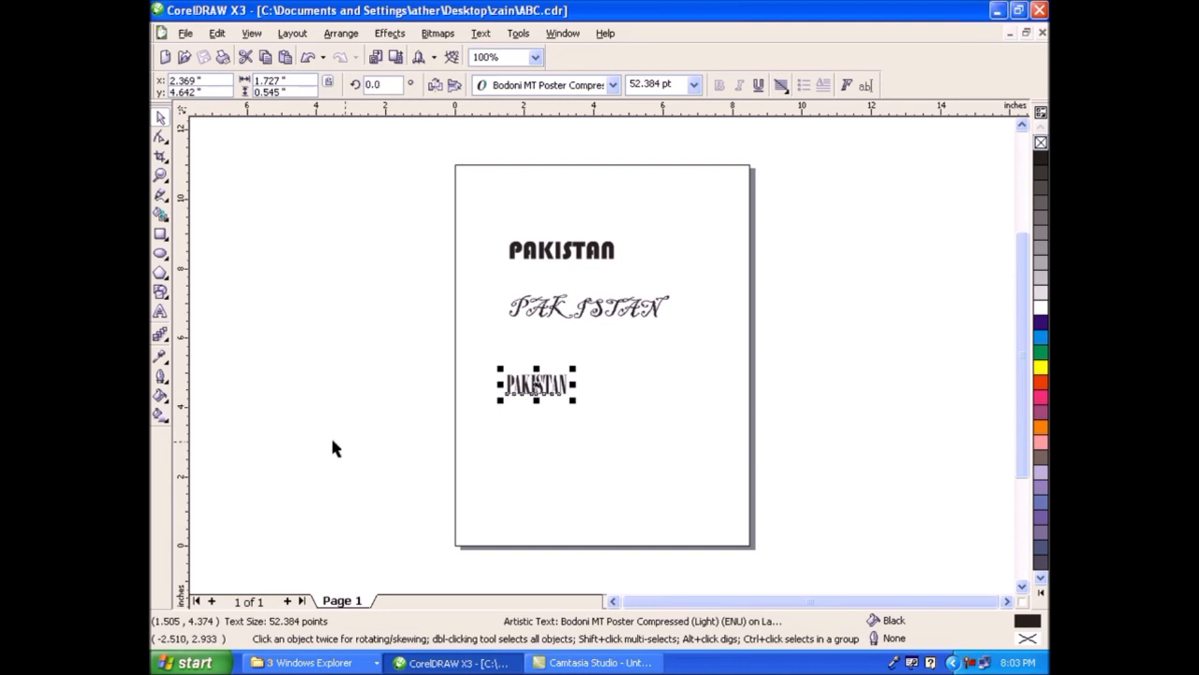
{"action": "left_click", "coordinate": [185, 36]}
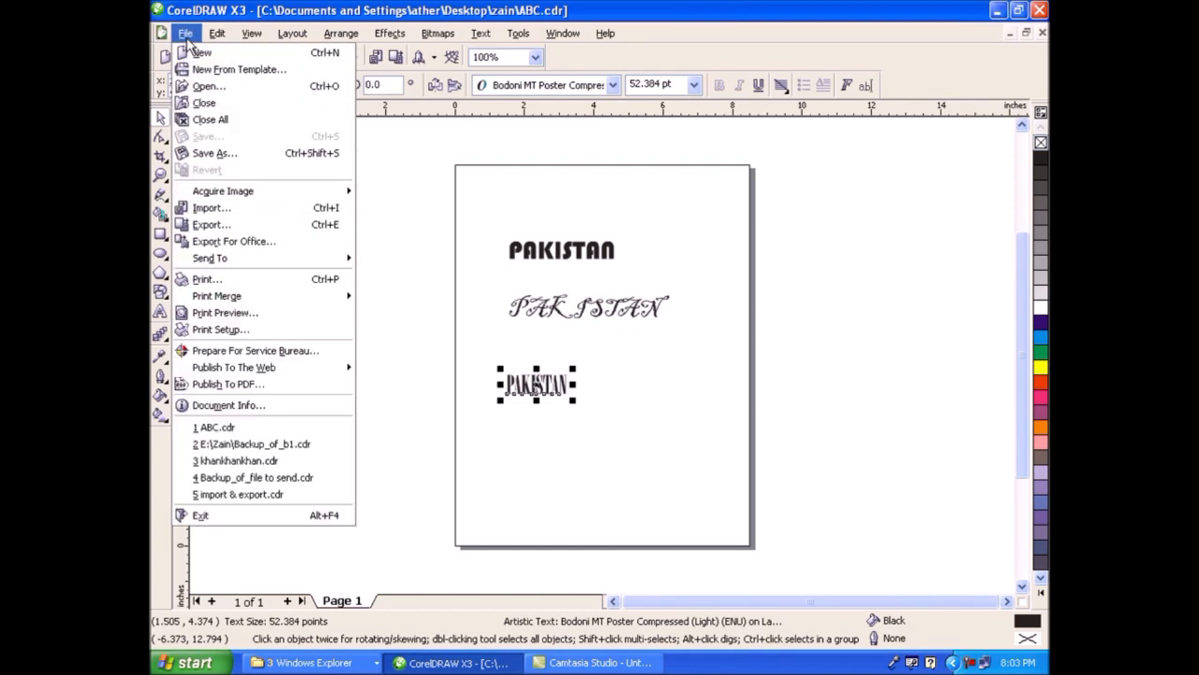
{"action": "mouse_move", "coordinate": [214, 40]}
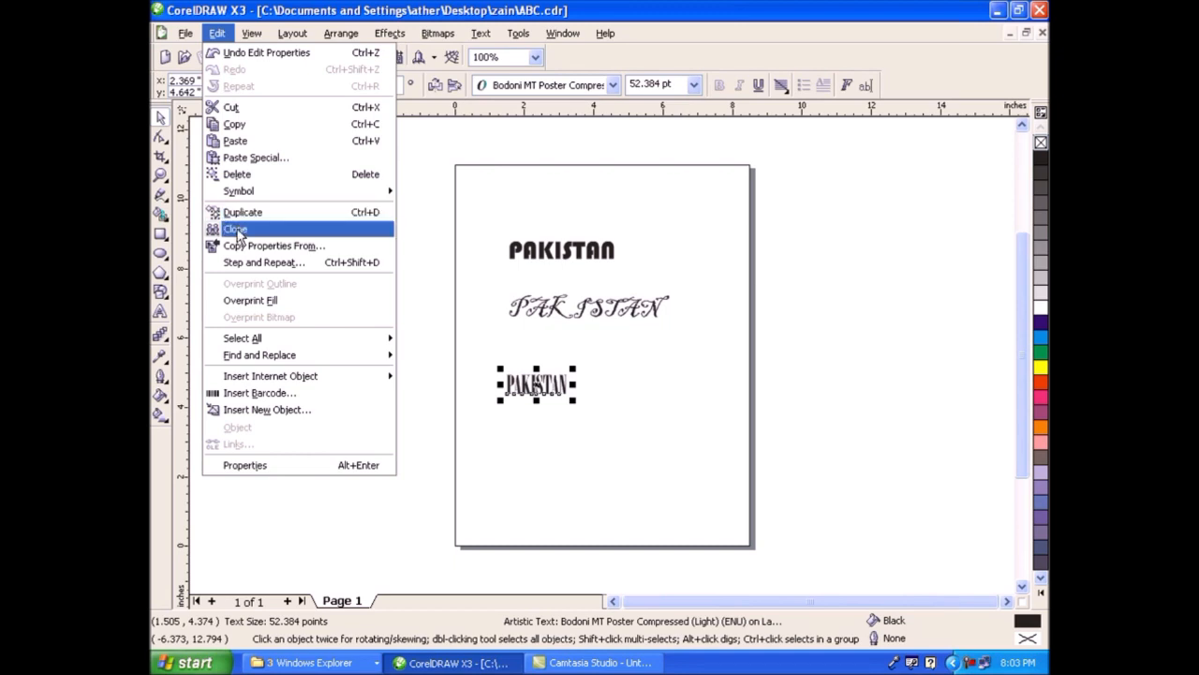
Draw a square about 1.73 inches wide beside the page's left edge and set its left corners' roundness to 0
{"action": "left_click", "coordinate": [492, 182]}
{"action": "left_click", "coordinate": [160, 235]}
{"action": "left_click_drag", "start_coordinate": [303, 221], "coordinate": [348, 279]}
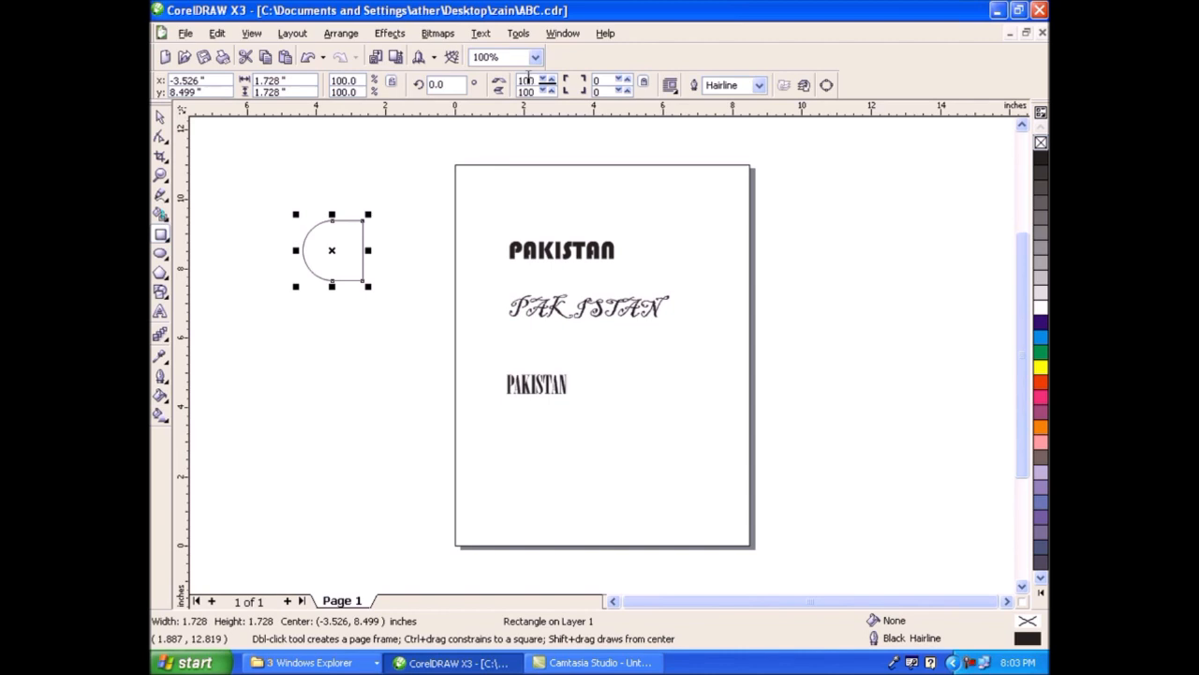
{"action": "left_click_drag", "start_coordinate": [533, 80], "coordinate": [477, 84]}
{"action": "type", "text": "0"}
{"action": "key", "text": "Return"}
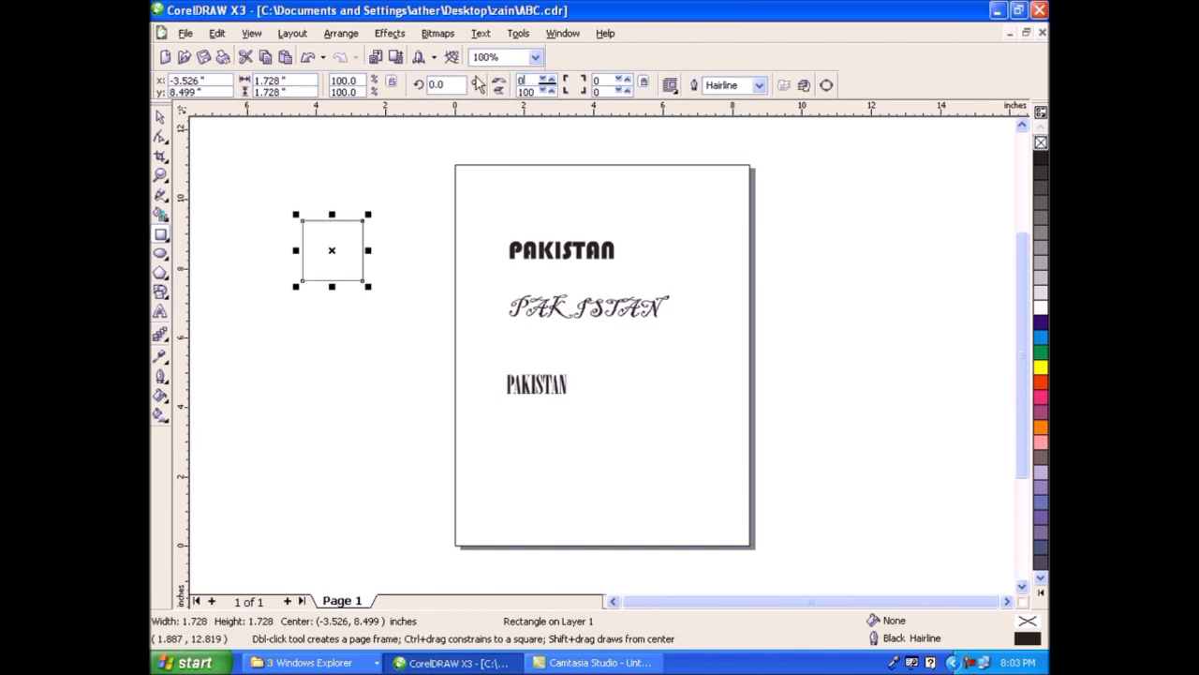
{"action": "left_click", "coordinate": [160, 117]}
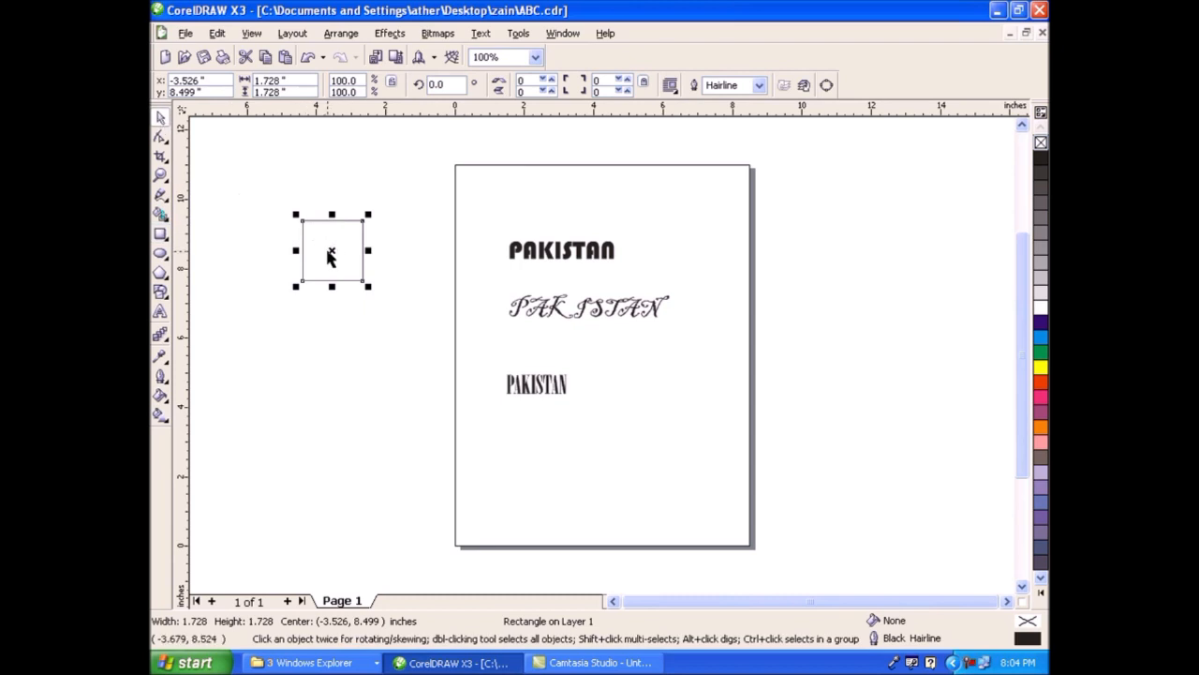
Clone the square and move the clone down and to the right of the original, near the page edge
{"action": "left_click", "coordinate": [217, 32]}
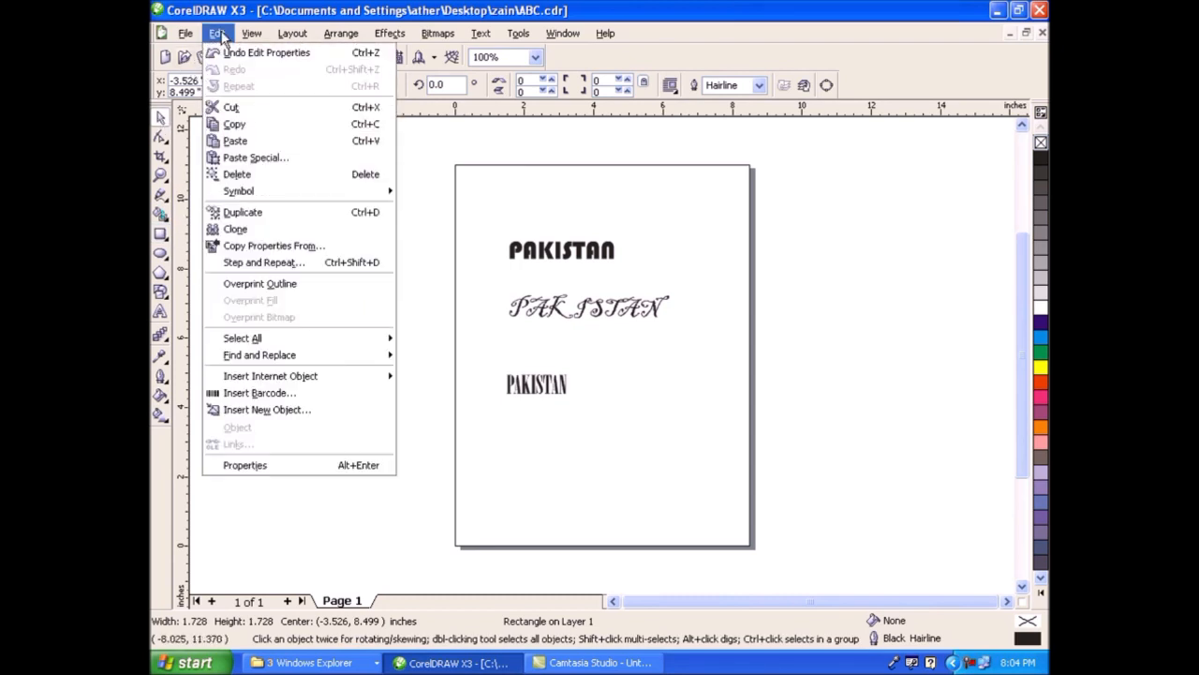
{"action": "left_click", "coordinate": [237, 228]}
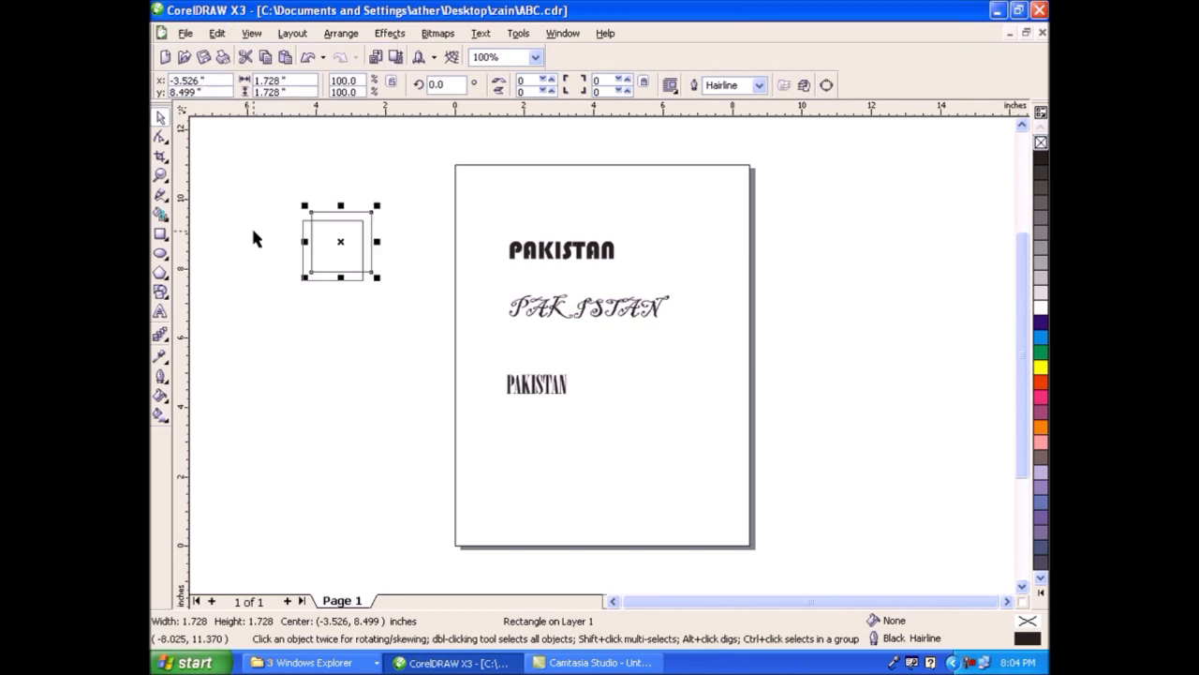
{"action": "left_click_drag", "start_coordinate": [341, 241], "coordinate": [343, 351]}
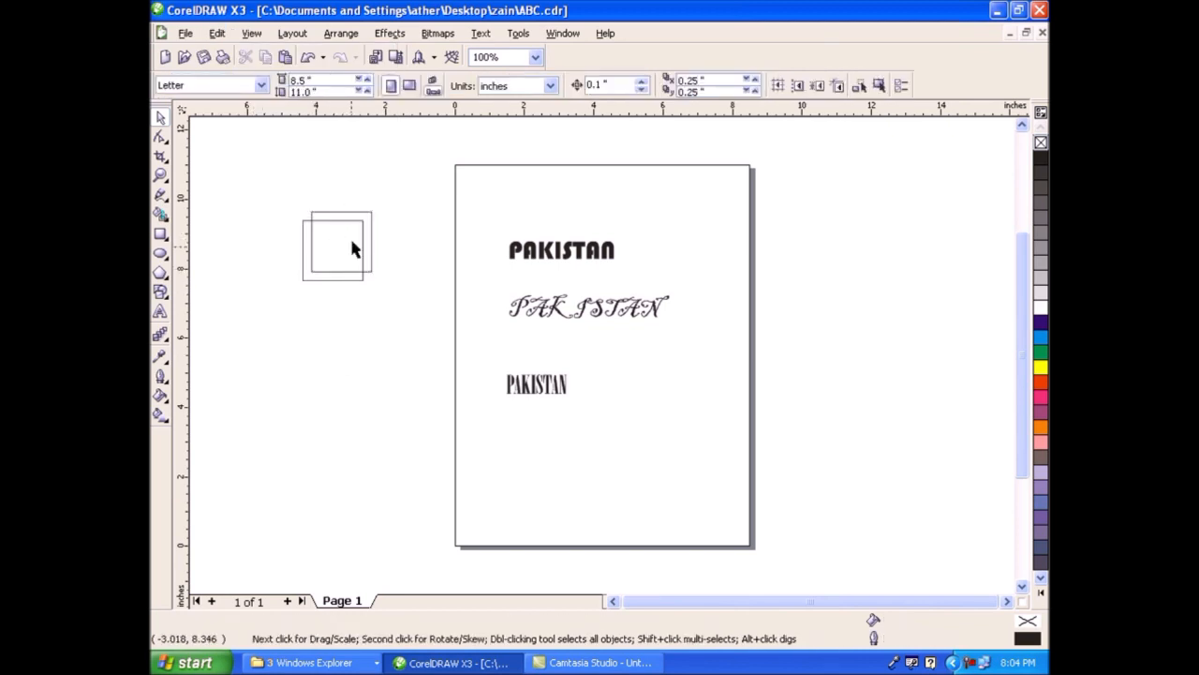
{"action": "mouse_move", "coordinate": [362, 219]}
{"action": "left_mouse_down"}
{"action": "mouse_move", "coordinate": [373, 217]}
{"action": "mouse_move", "coordinate": [430, 342]}
{"action": "left_mouse_up"}
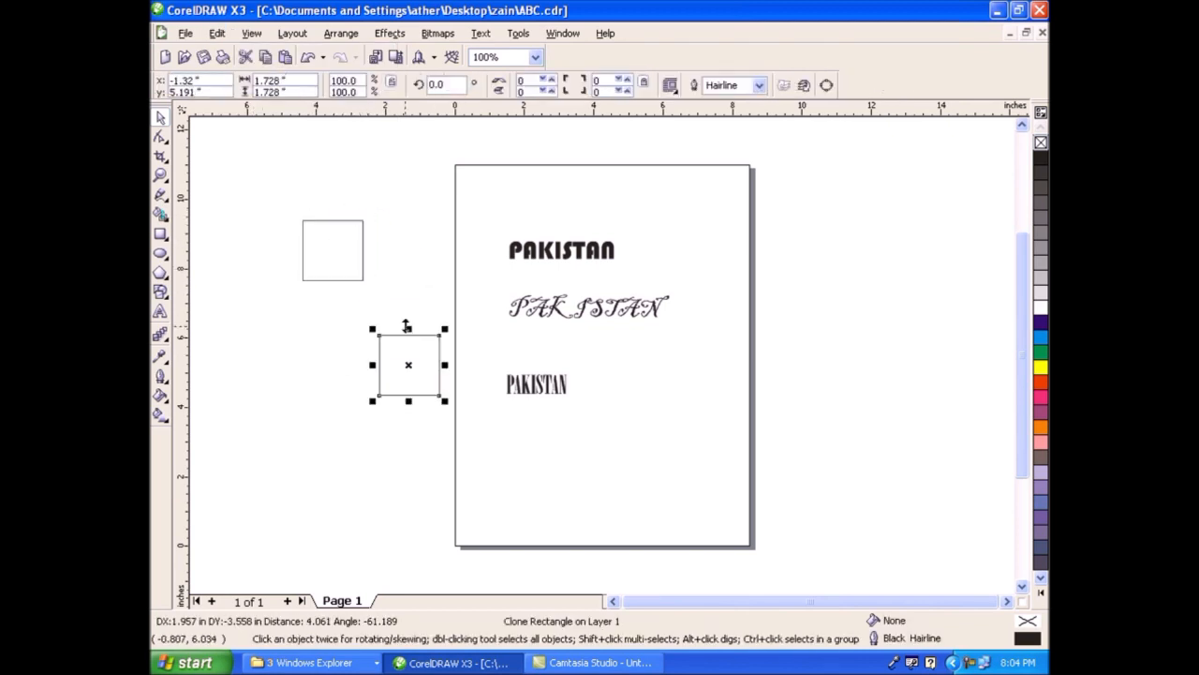
Make a second clone of the original square and place it directly below the original
{"action": "left_click", "coordinate": [309, 279]}
{"action": "left_click", "coordinate": [309, 280]}
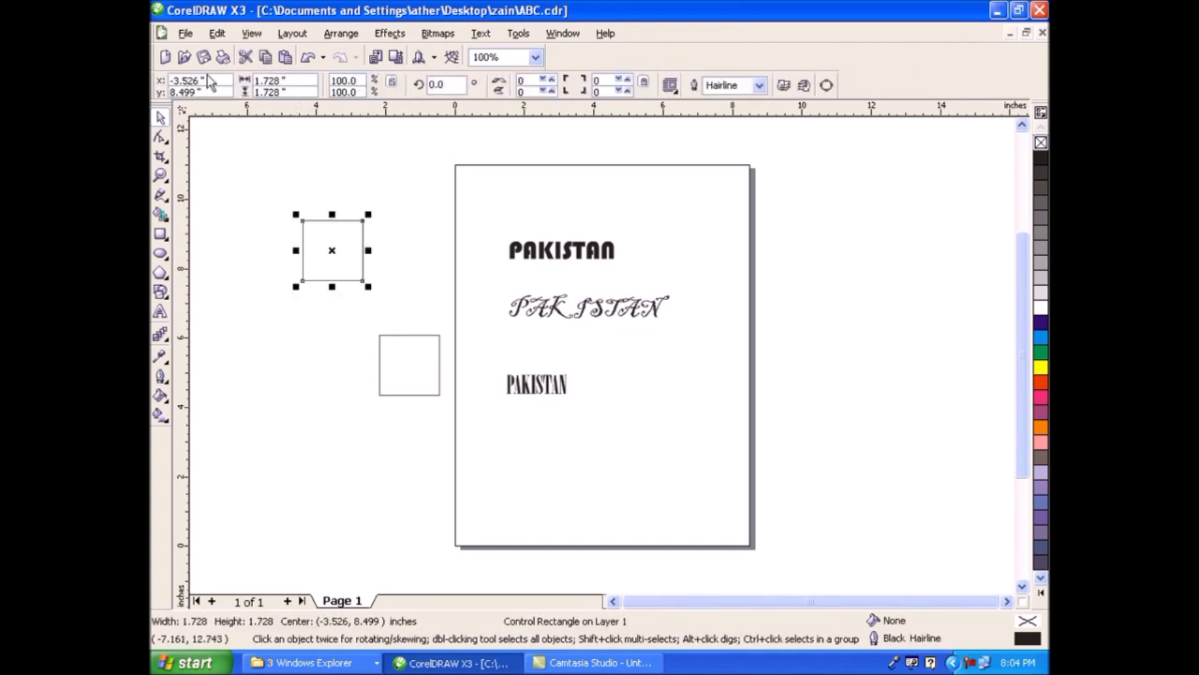
{"action": "left_click", "coordinate": [218, 35]}
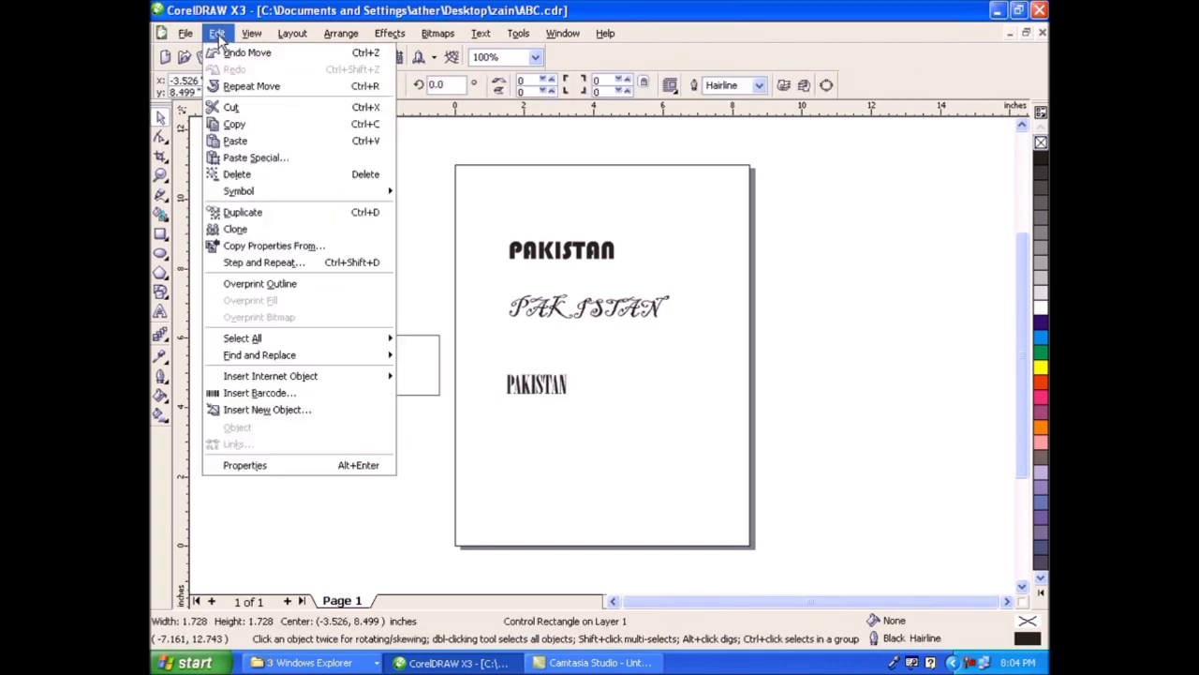
{"action": "left_click", "coordinate": [249, 231]}
{"action": "mouse_move", "coordinate": [340, 241]}
{"action": "left_mouse_down"}
{"action": "mouse_move", "coordinate": [331, 400]}
{"action": "mouse_move", "coordinate": [330, 366]}
{"action": "left_mouse_up"}
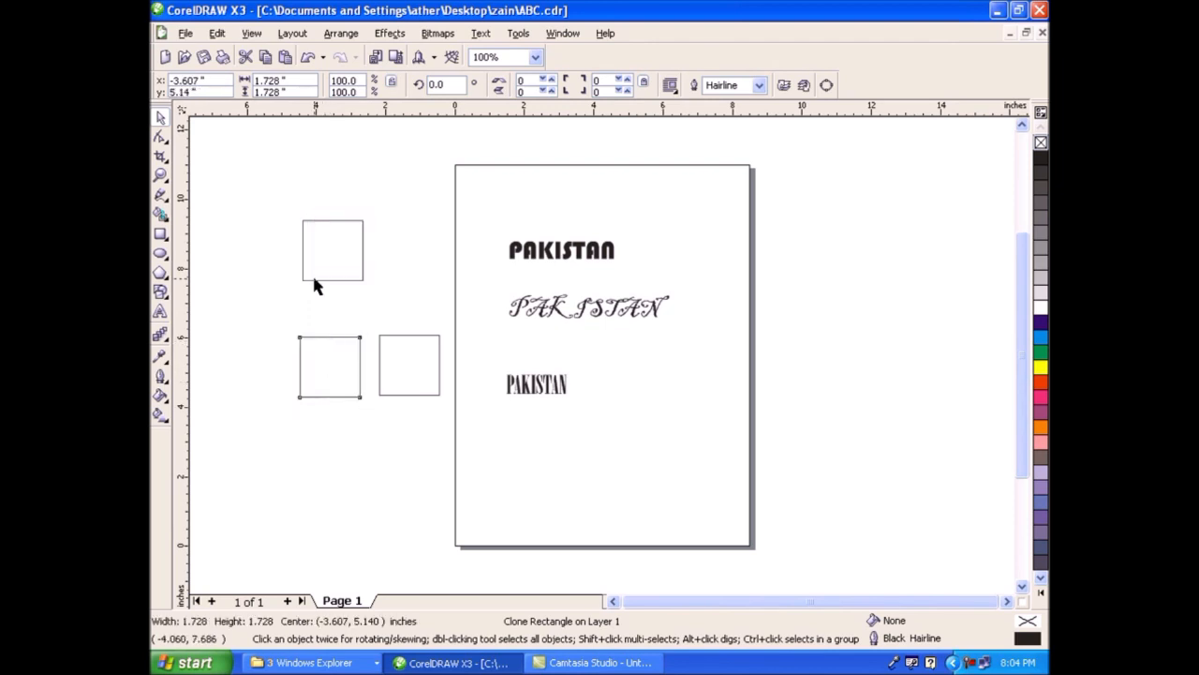
Fill the original control square with yellow
{"action": "left_click", "coordinate": [286, 260]}
{"action": "left_click_drag", "start_coordinate": [275, 201], "coordinate": [393, 302]}
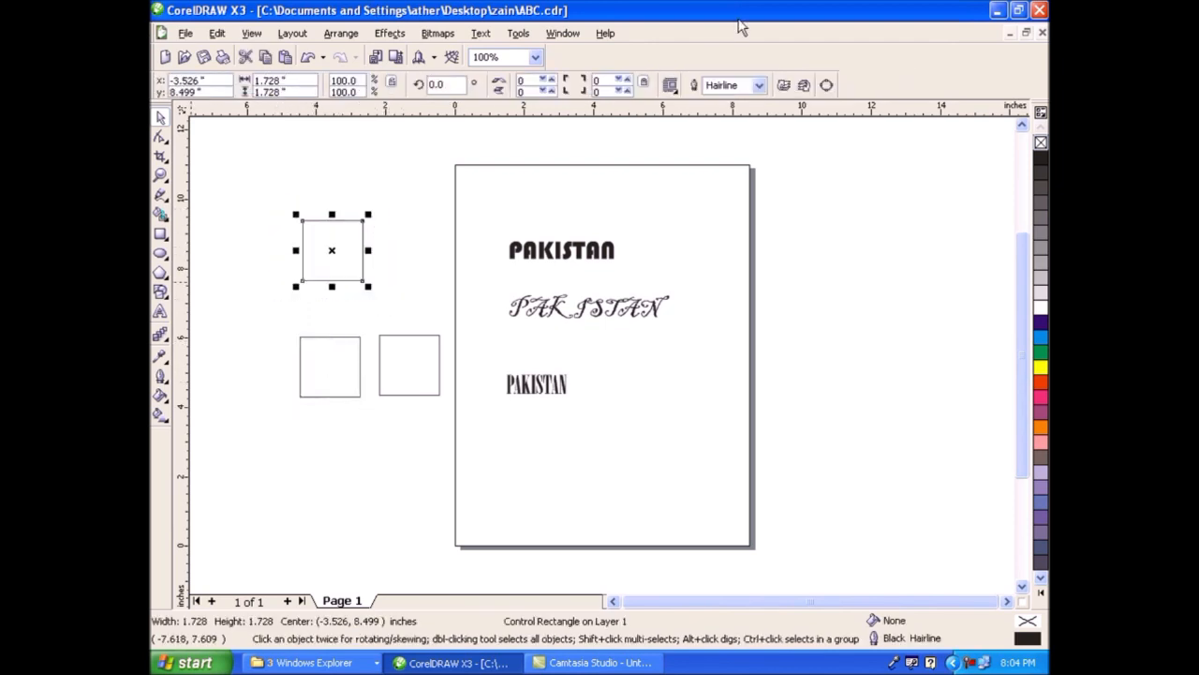
{"action": "left_click", "coordinate": [1040, 366]}
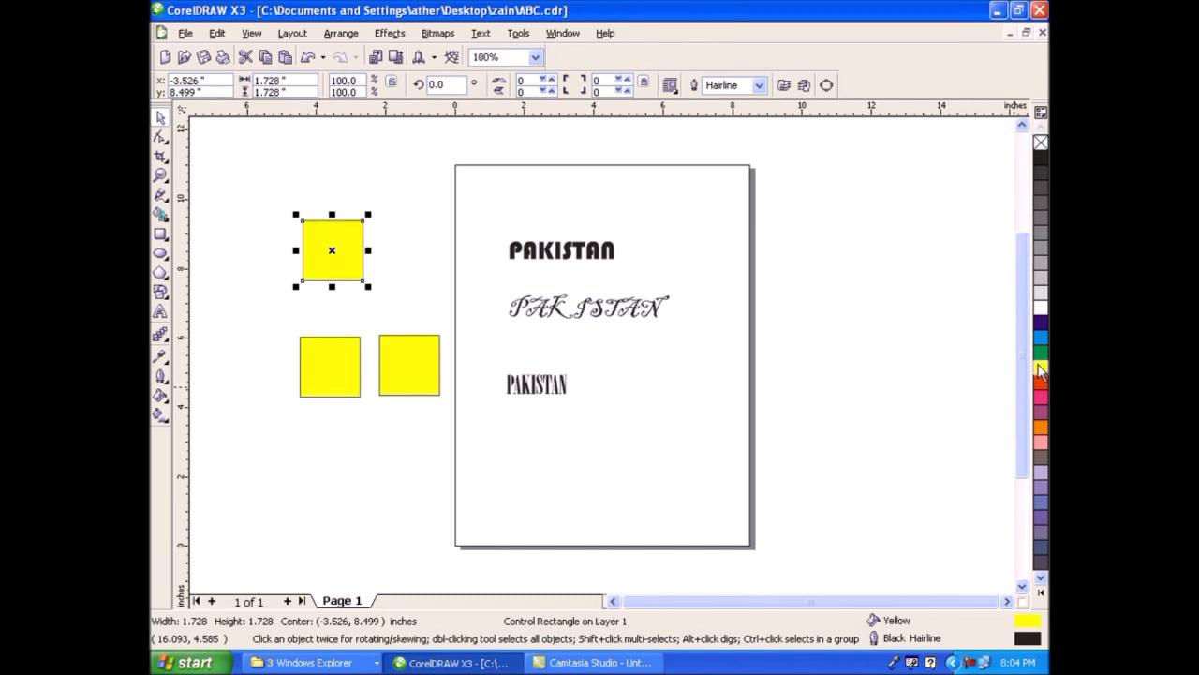
Round the original square's top-left corner to 100 and its bottom-right corner to 85 with the Shape tool
{"action": "left_click", "coordinate": [160, 136]}
{"action": "left_click_drag", "start_coordinate": [302, 222], "coordinate": [339, 236]}
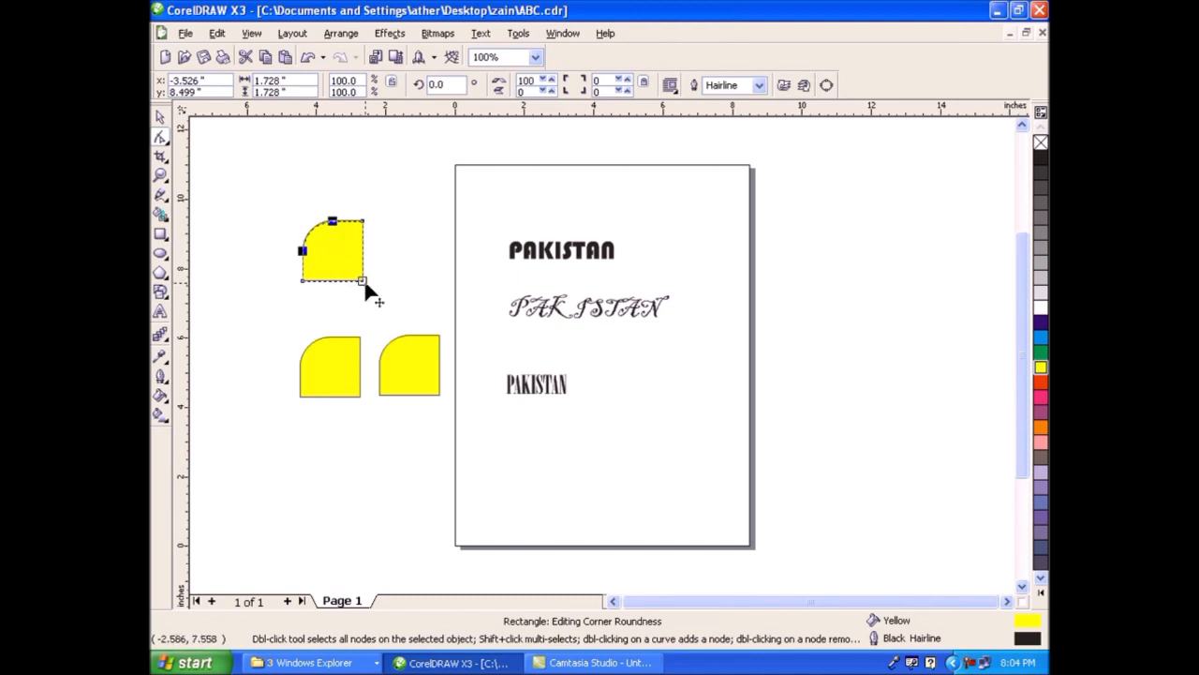
{"action": "left_click_drag", "start_coordinate": [364, 281], "coordinate": [379, 256]}
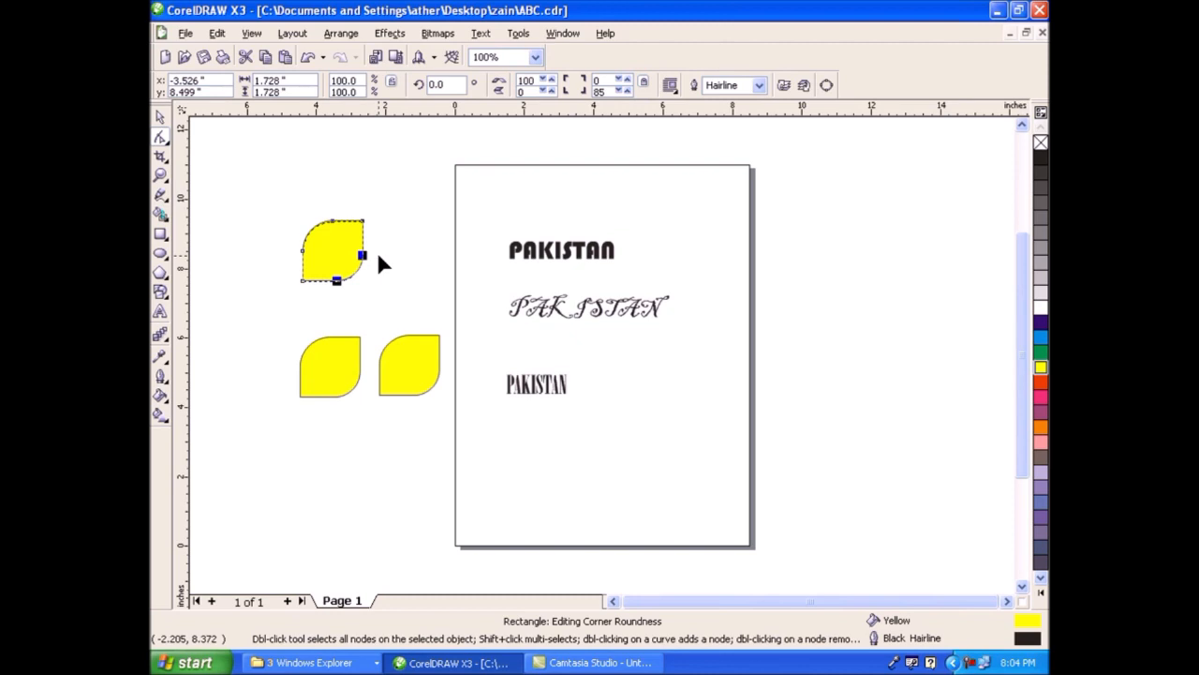
{"action": "left_click", "coordinate": [161, 117]}
{"action": "left_click", "coordinate": [241, 162]}
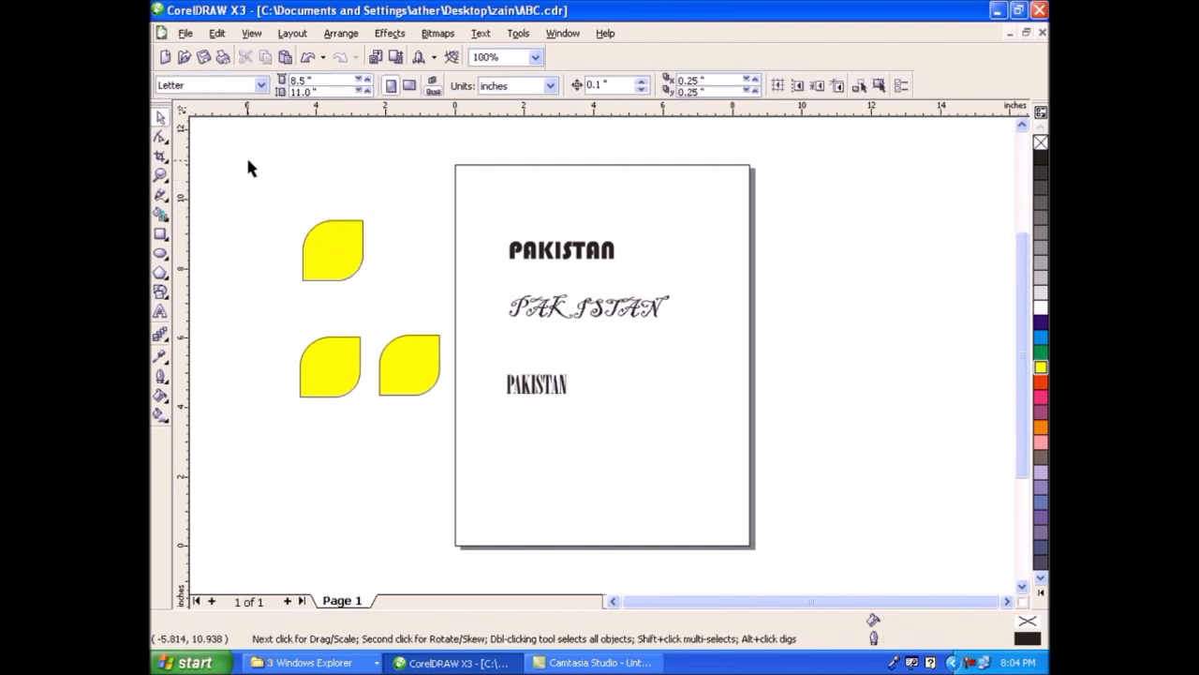
{"action": "left_click", "coordinate": [186, 34]}
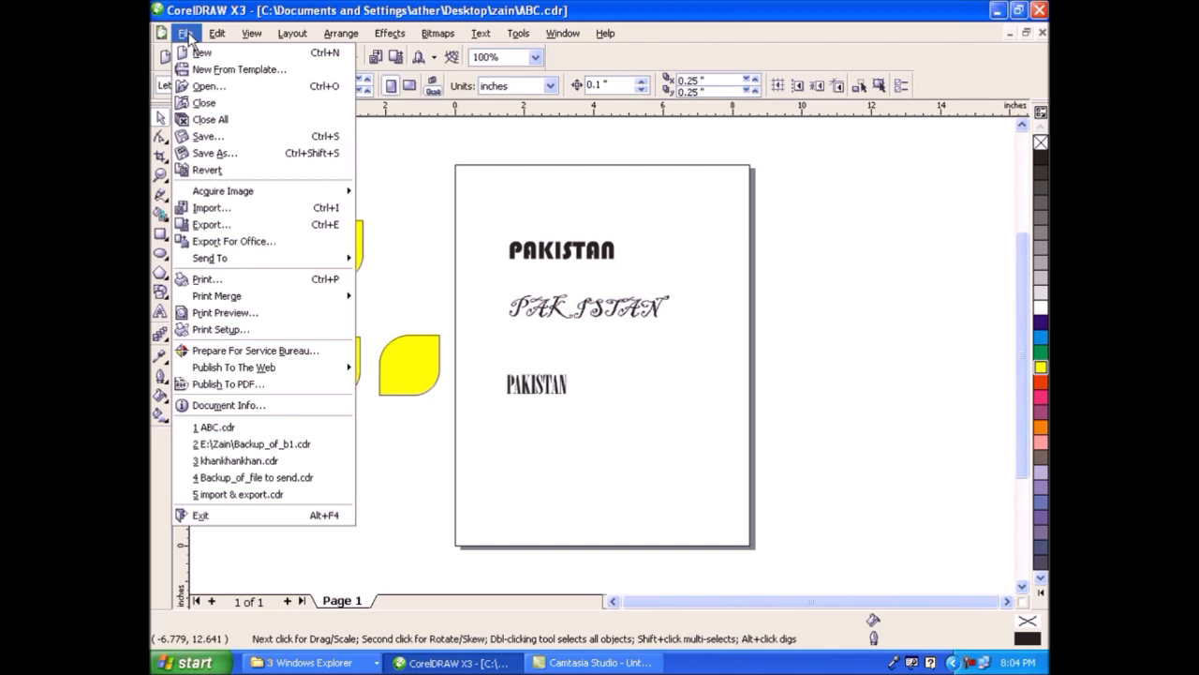
{"action": "mouse_move", "coordinate": [216, 35]}
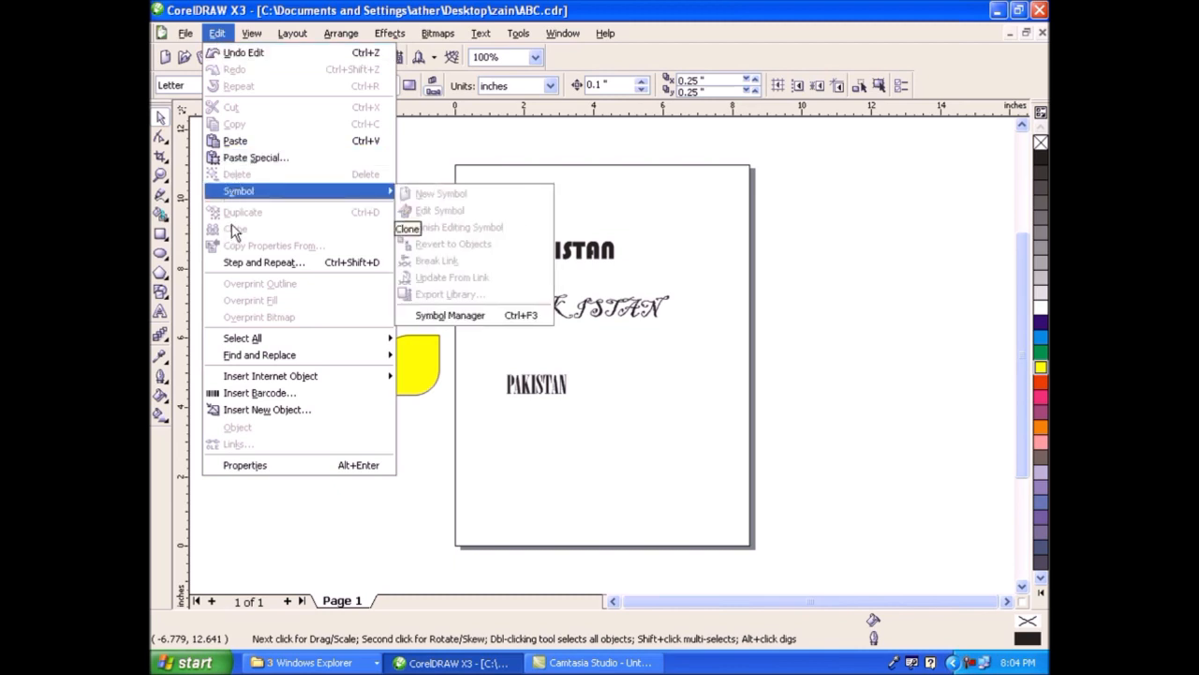
{"action": "left_click", "coordinate": [268, 394]}
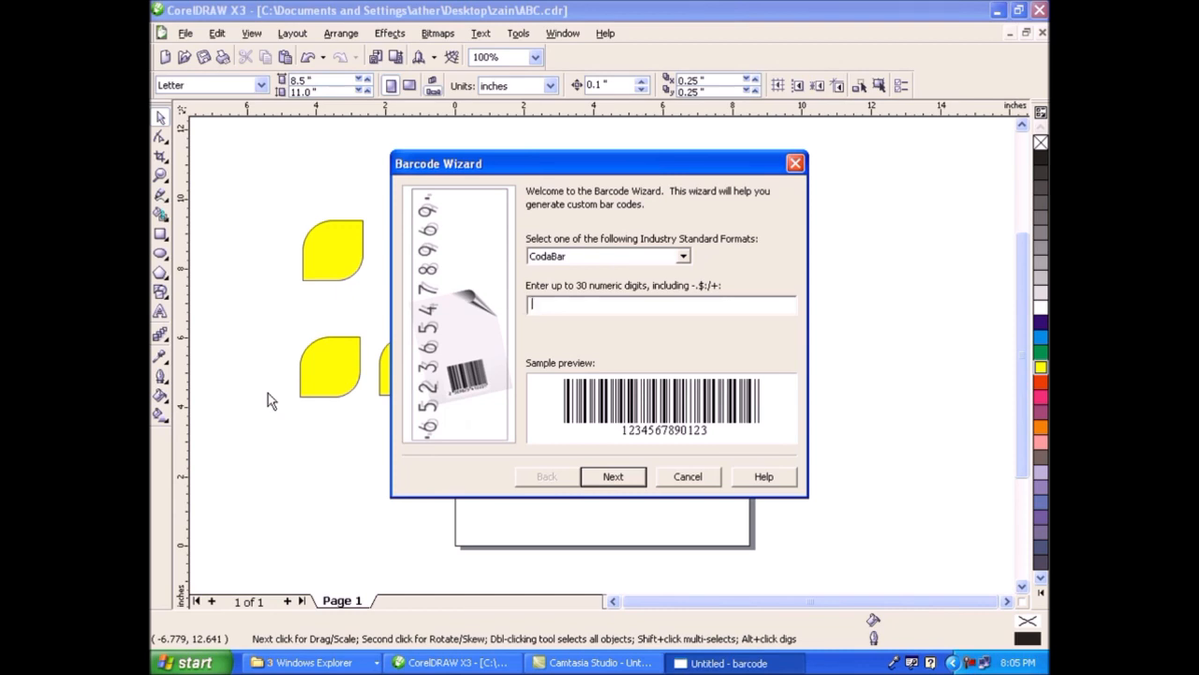
{"action": "type", "text": "67567567676767"}
{"action": "left_click", "coordinate": [613, 476]}
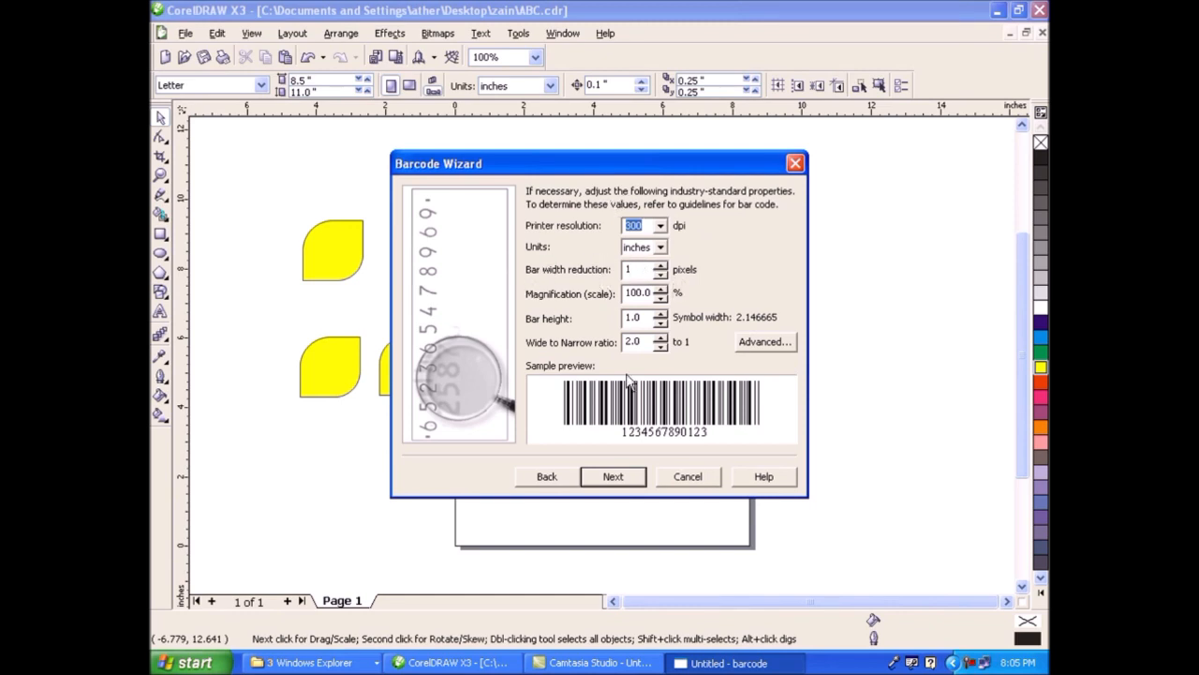
{"action": "left_click", "coordinate": [624, 478]}
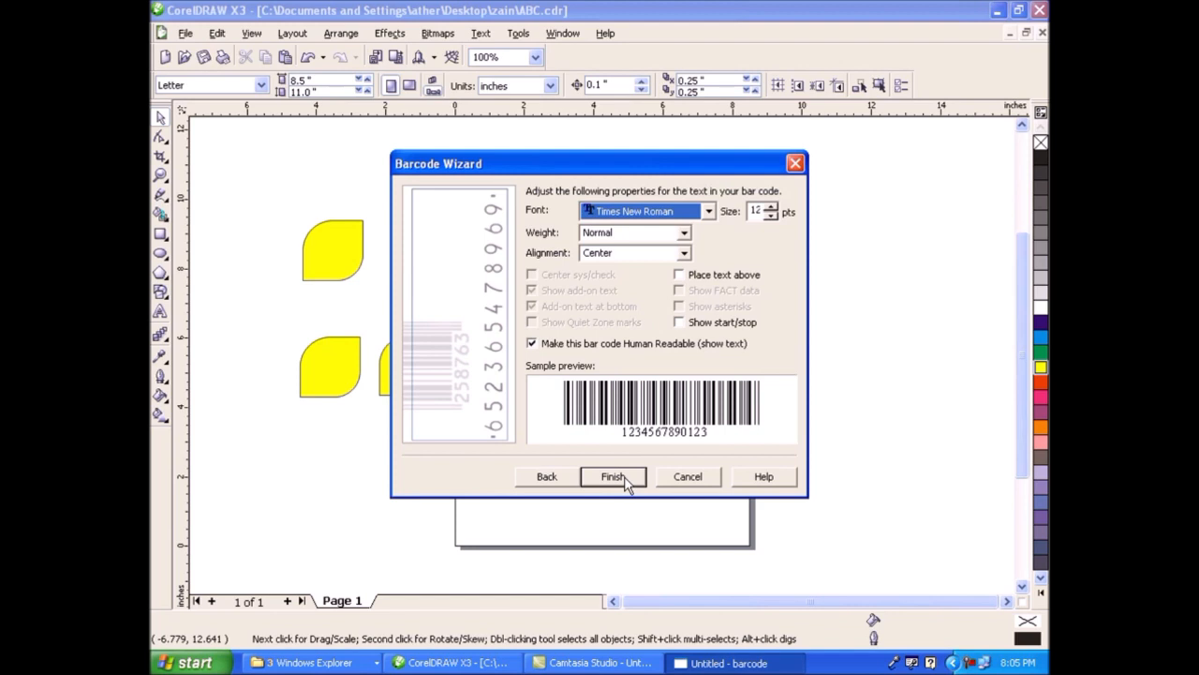
Set the barcode text to Bold weight and Right alignment and place the finished barcode on the page
{"action": "left_click", "coordinate": [684, 233]}
{"action": "left_click", "coordinate": [654, 281]}
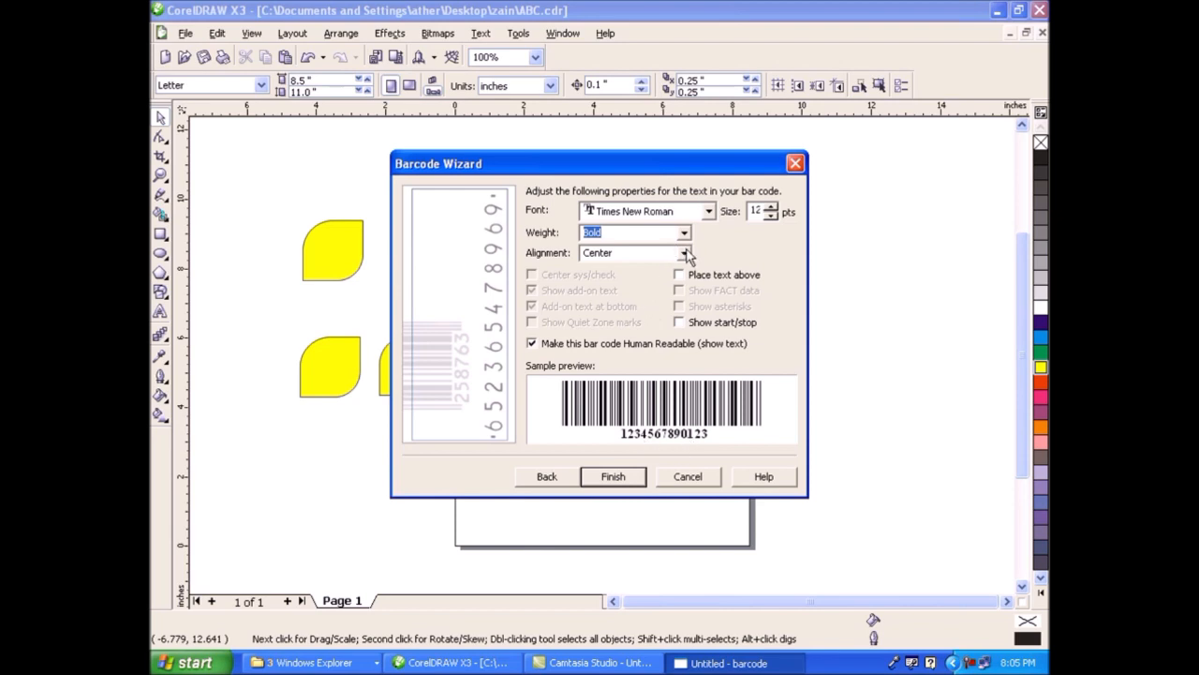
{"action": "left_click", "coordinate": [685, 253]}
{"action": "left_click", "coordinate": [638, 293]}
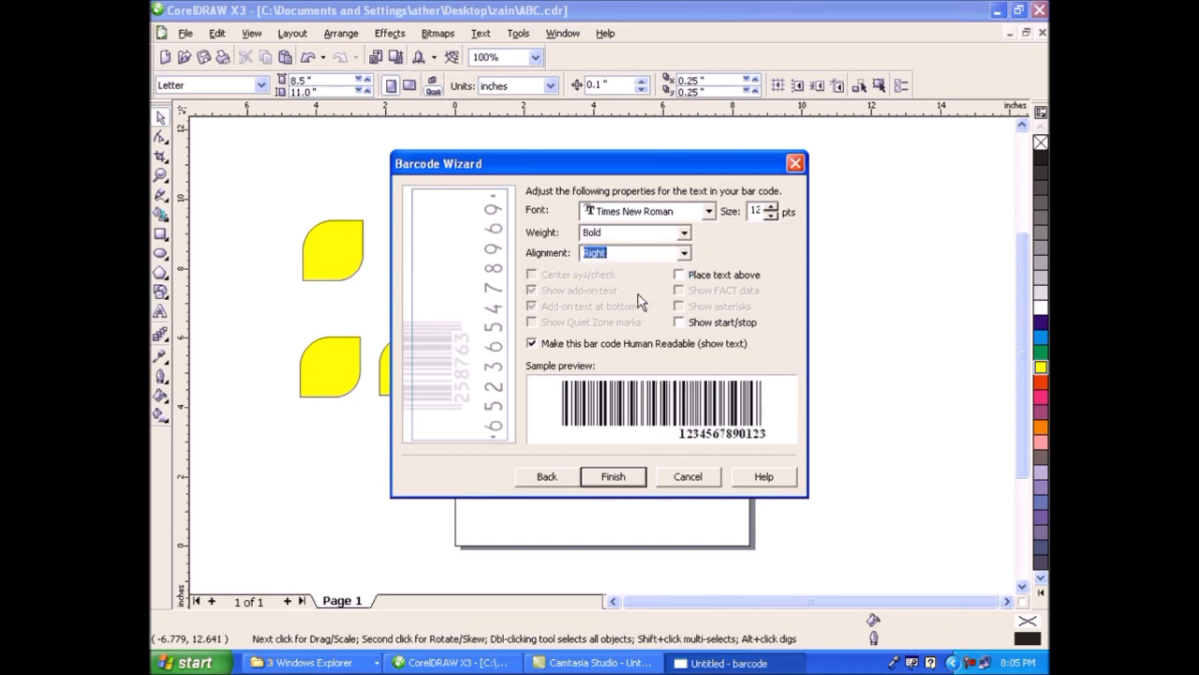
{"action": "left_click", "coordinate": [630, 479]}
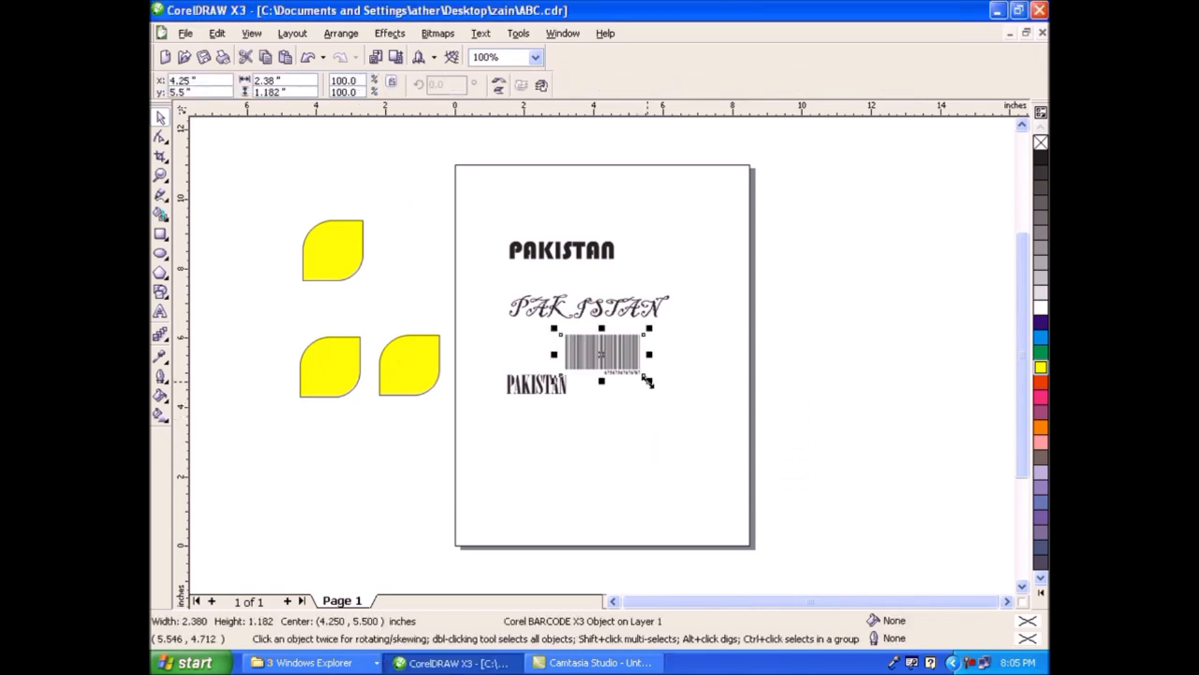
Delete the barcode, the three PAKISTAN texts and the three yellow shapes
{"action": "key", "text": "shift+F2"}
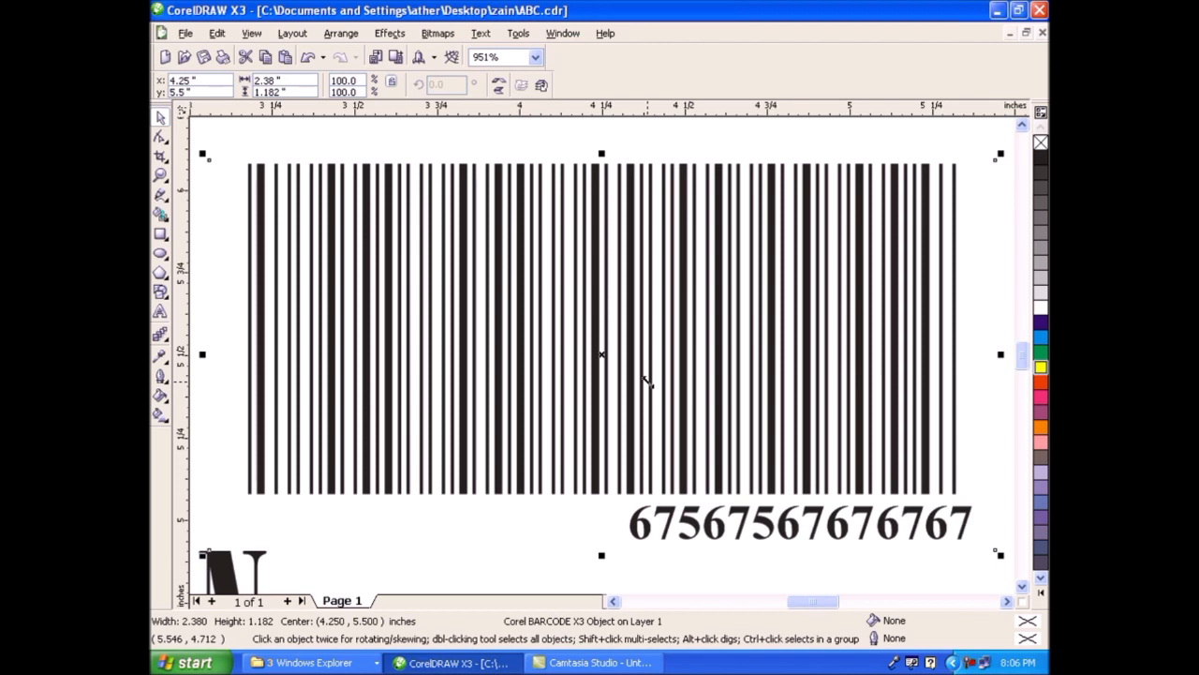
{"action": "key", "text": "F3"}
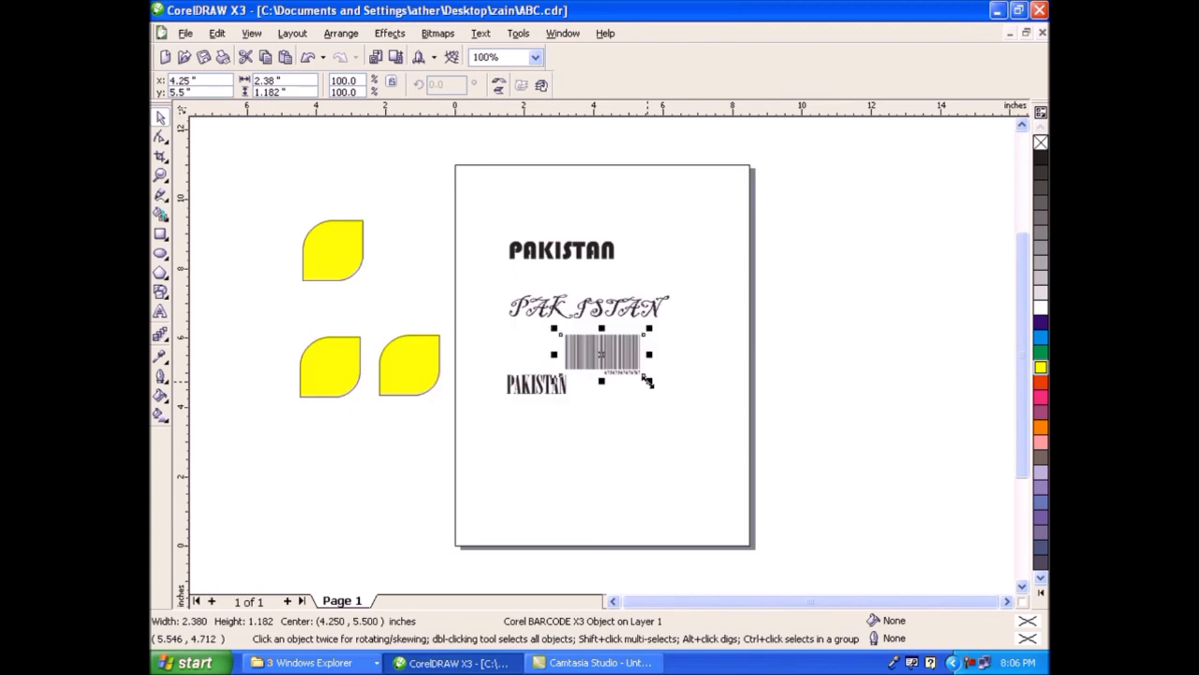
{"action": "left_click_drag", "start_coordinate": [217, 171], "coordinate": [757, 511]}
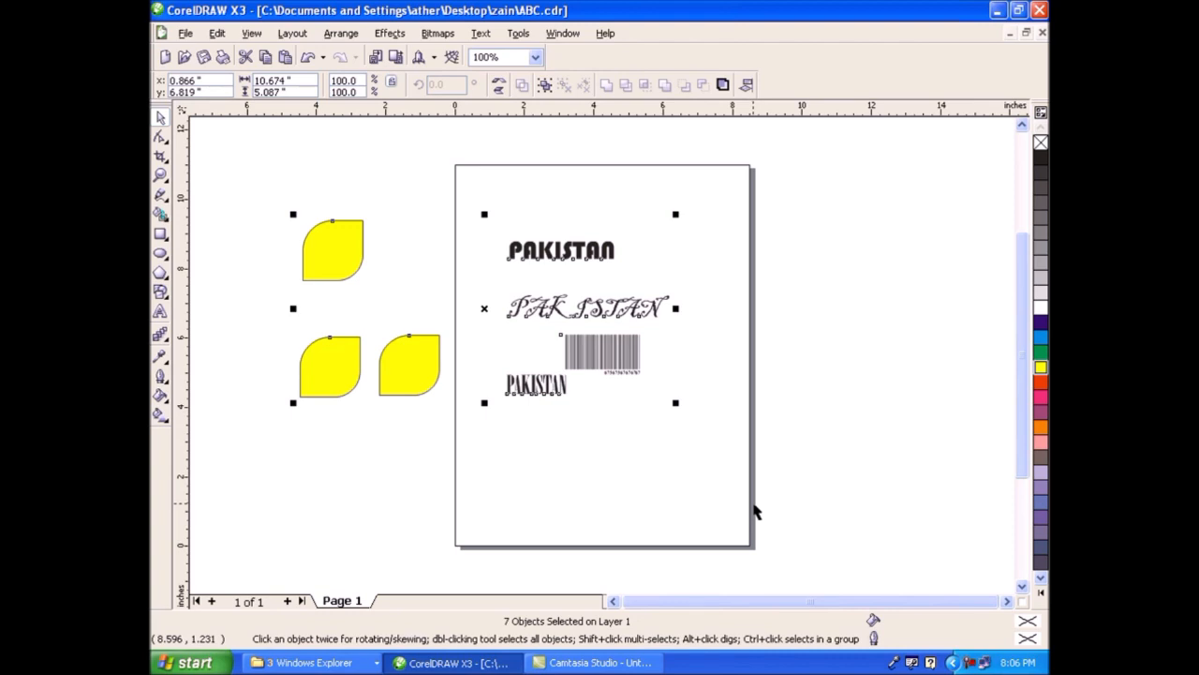
{"action": "key", "text": "Delete"}
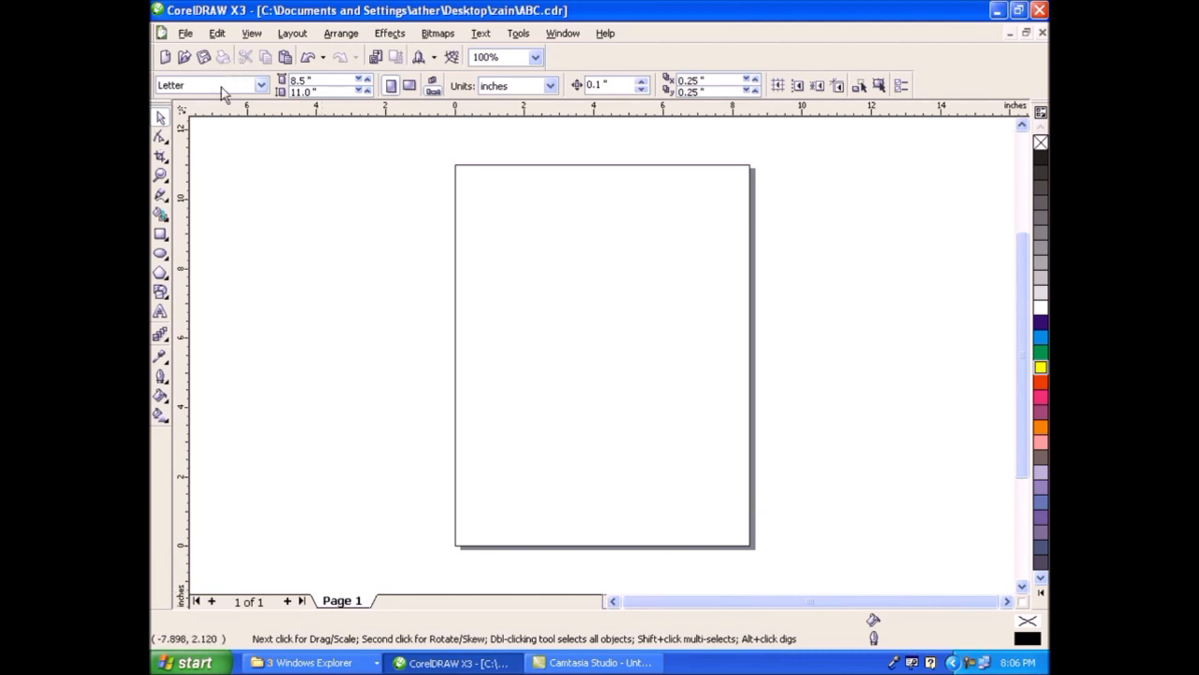
{"action": "left_click", "coordinate": [218, 35]}
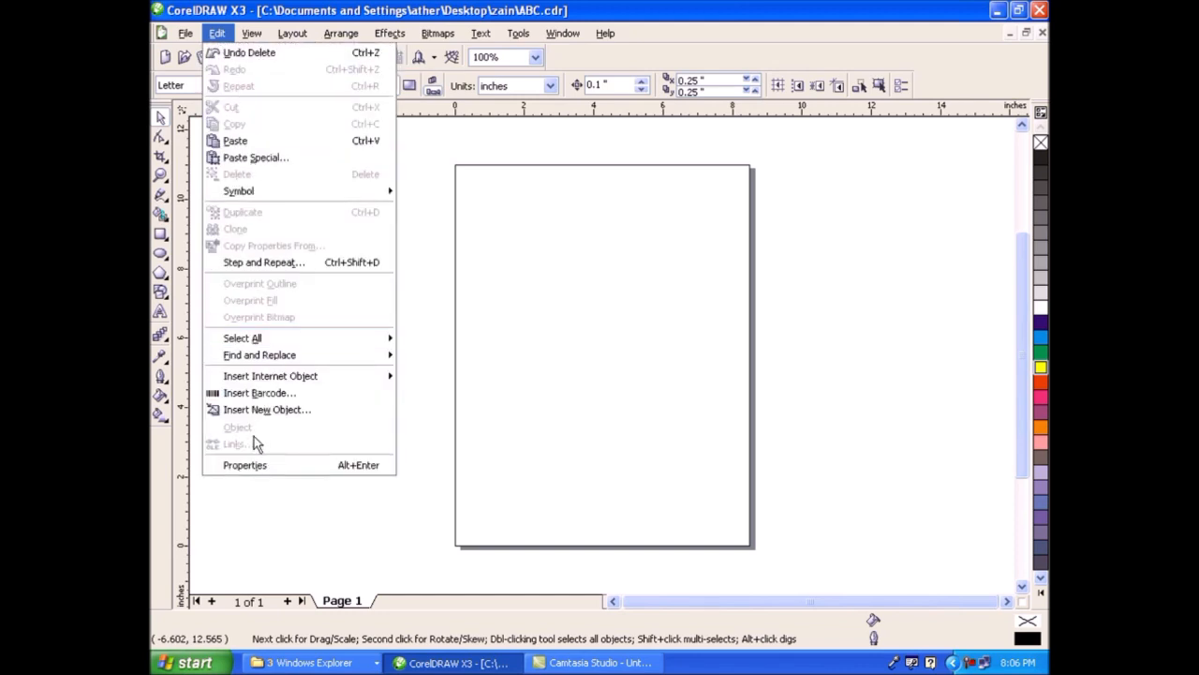
{"action": "mouse_move", "coordinate": [251, 39]}
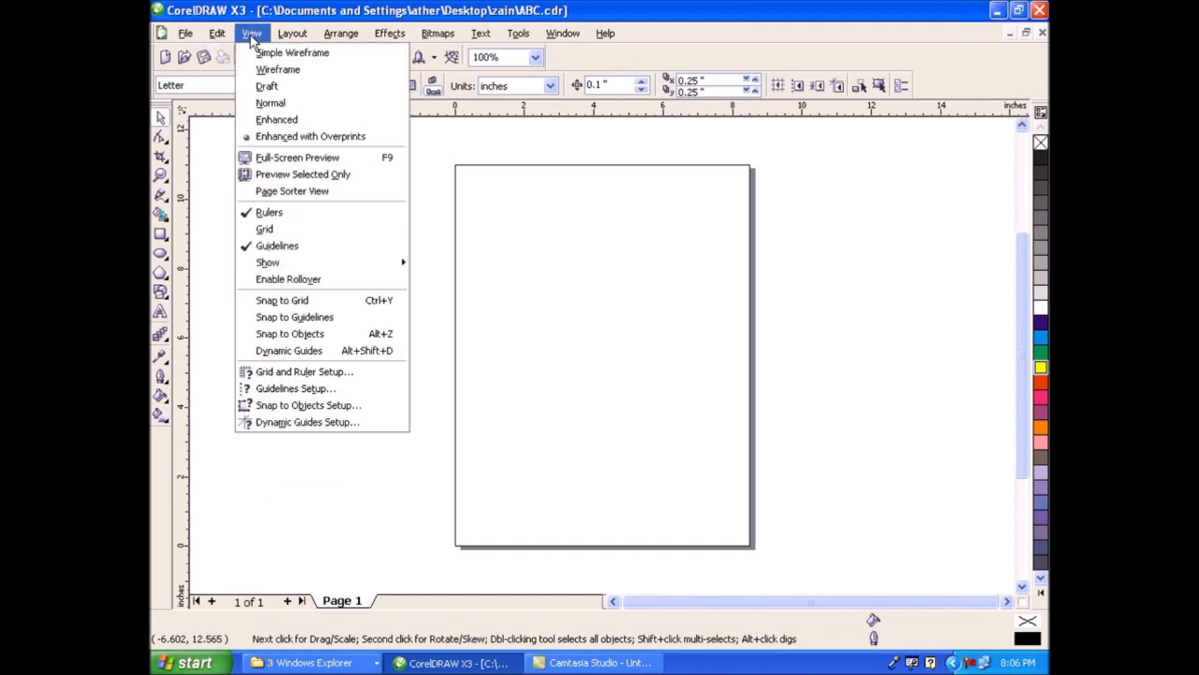